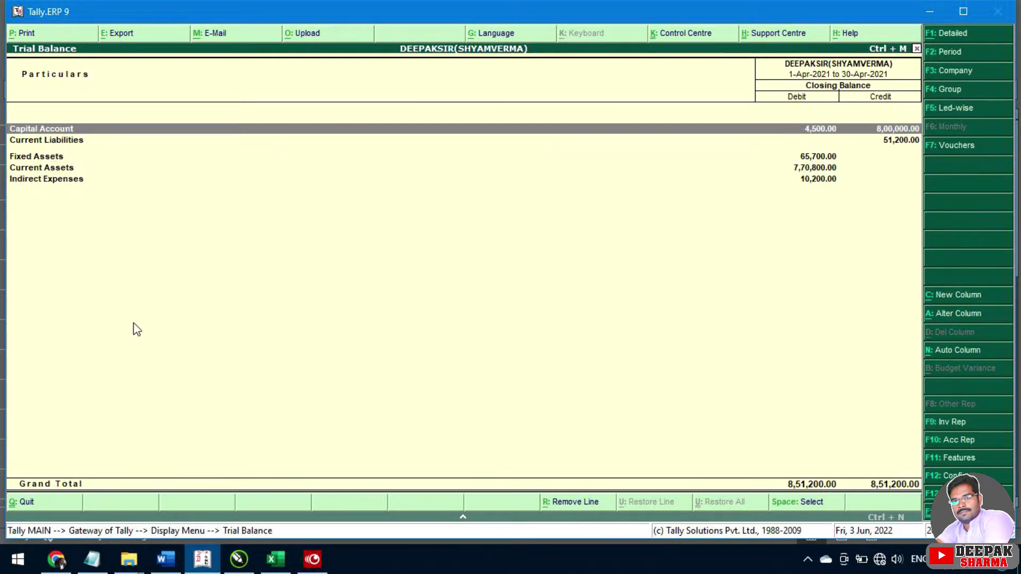
Step: In the Excel balance sheet, merge and center cells C4:D4 and enter the heading LIABILITIES
left_click(276, 559)
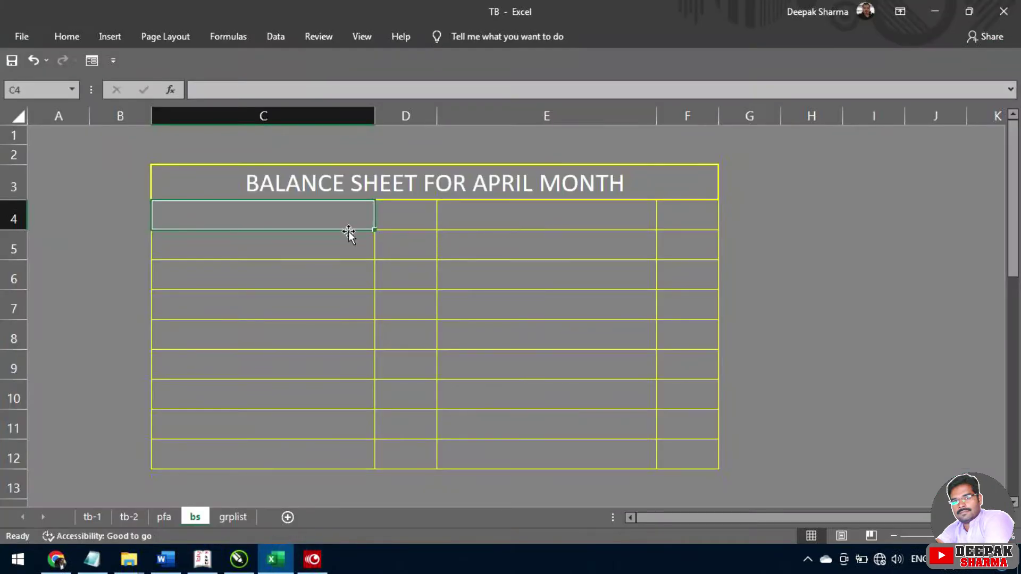
left_click(264, 213)
left_click_drag(363, 223, 394, 222)
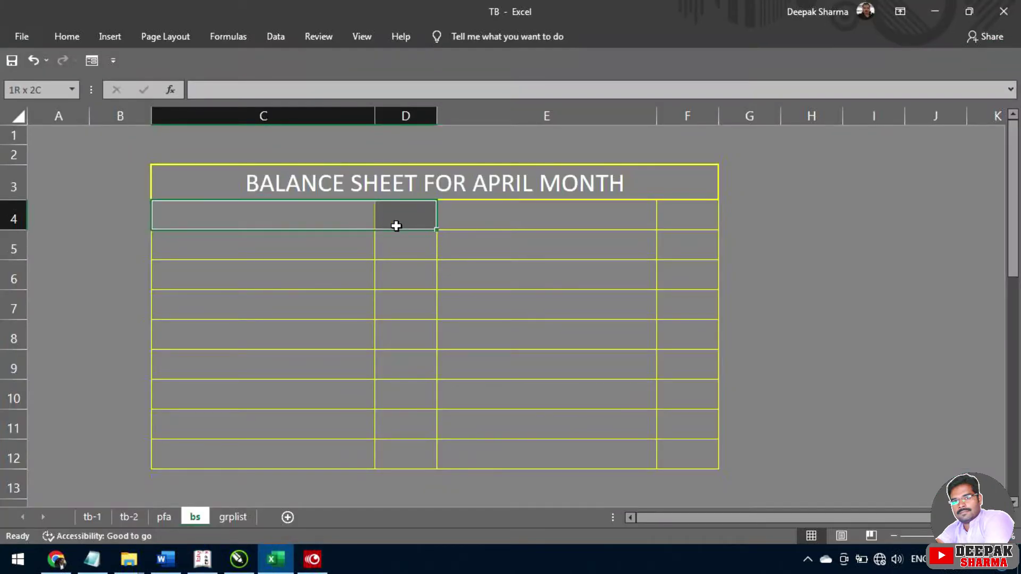
left_click(67, 36)
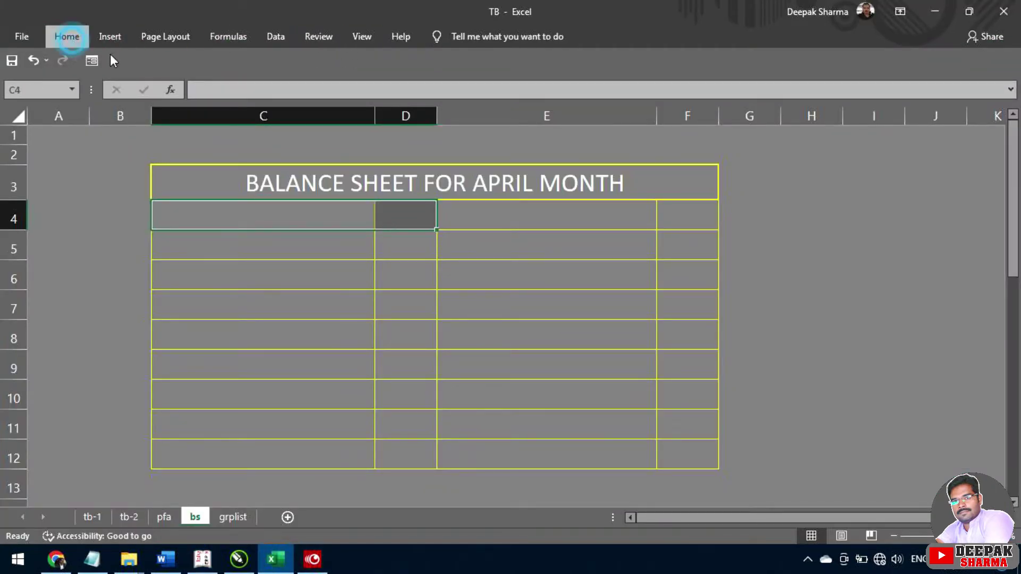
left_click(378, 92)
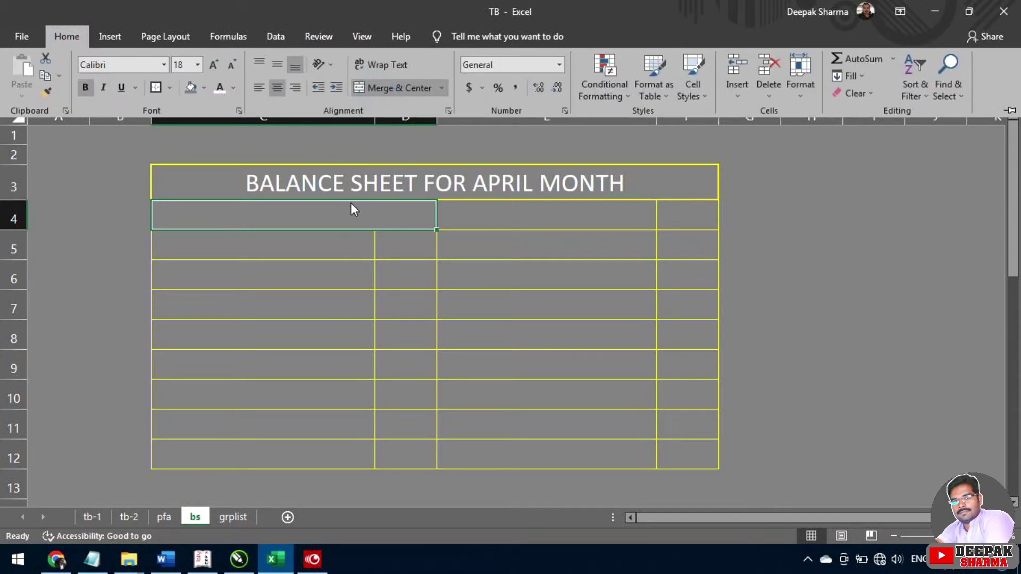
type("LIA")
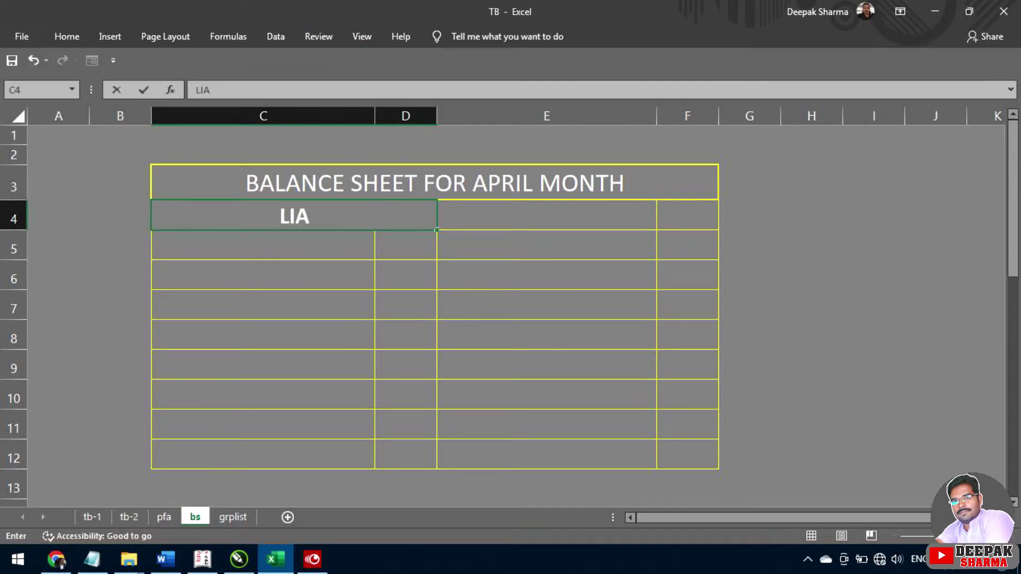
type("BILI")
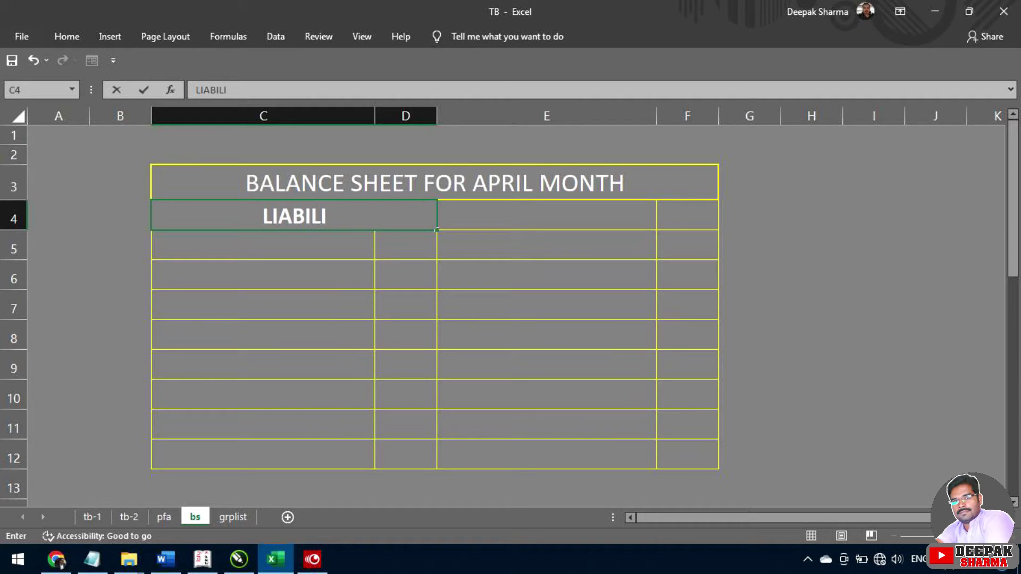
type("TIES")
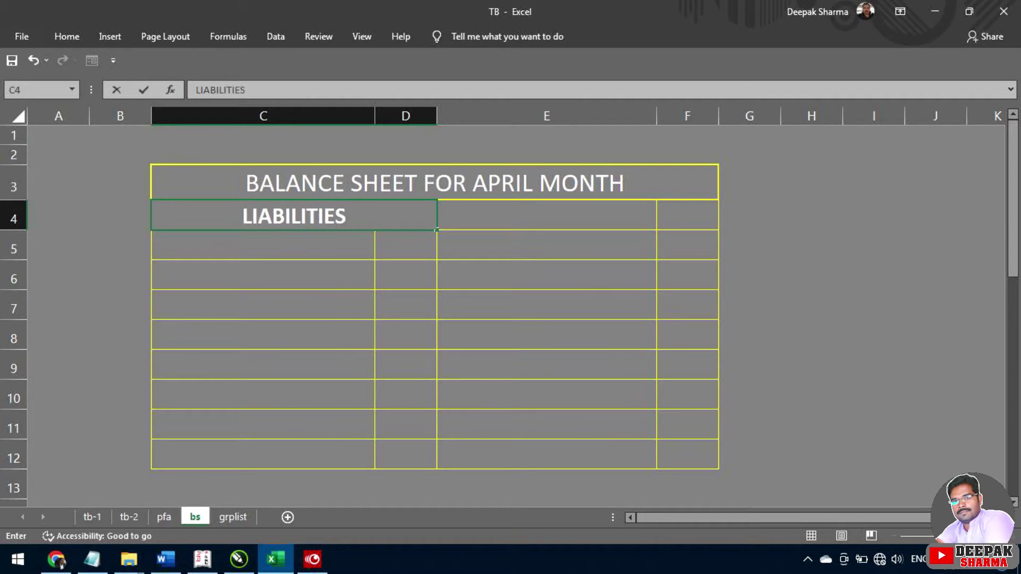
key("Tab")
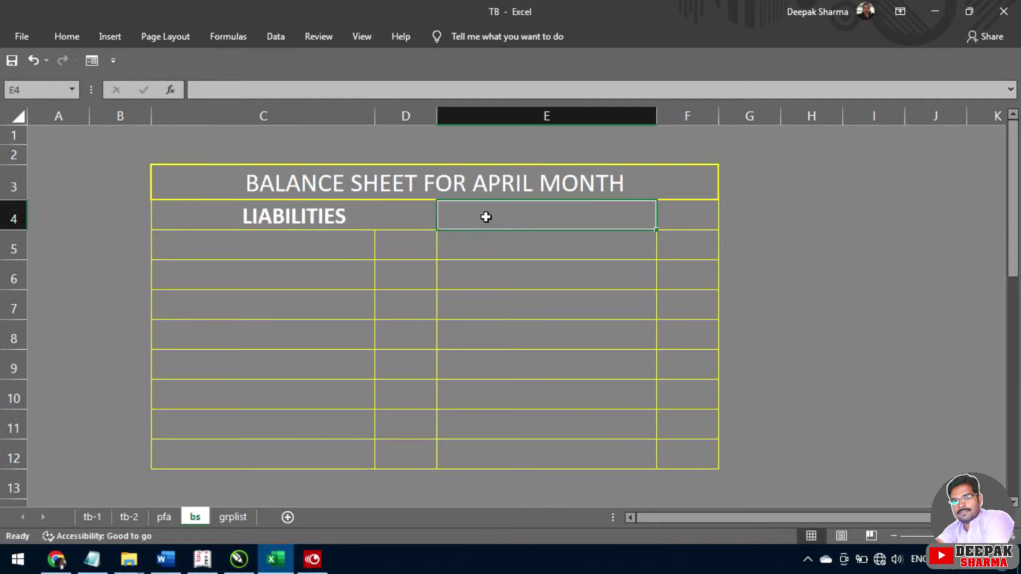
Step: Merge and center cells E4:F4 and enter the heading ASSETS
left_click_drag(614, 214, 659, 215)
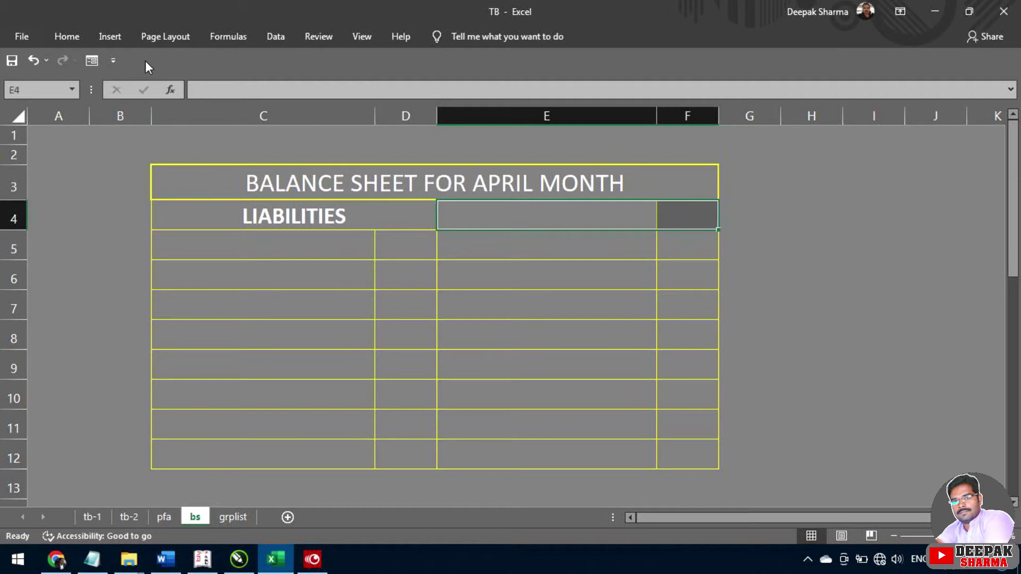
left_click(78, 37)
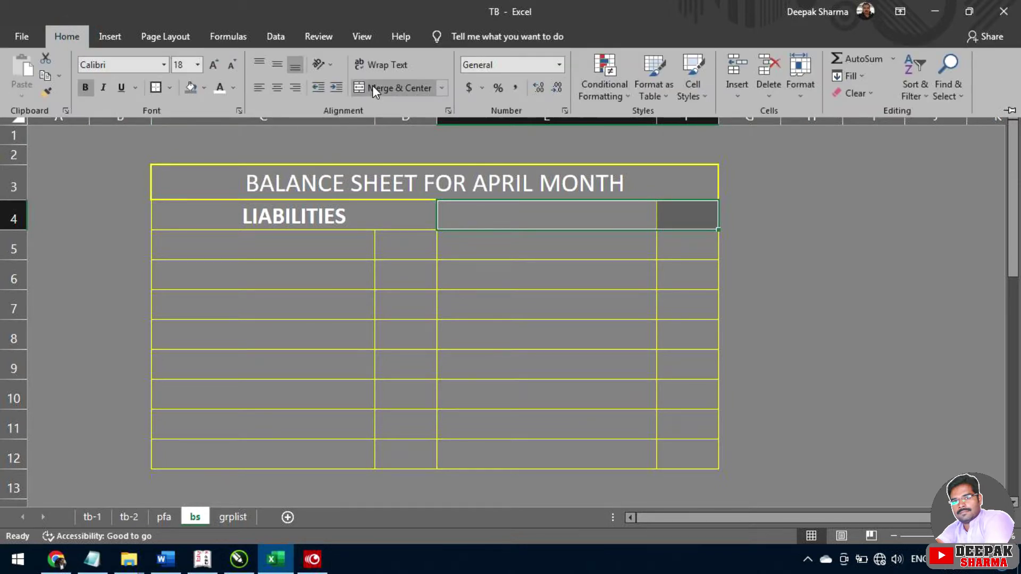
left_click(372, 86)
type("ASS")
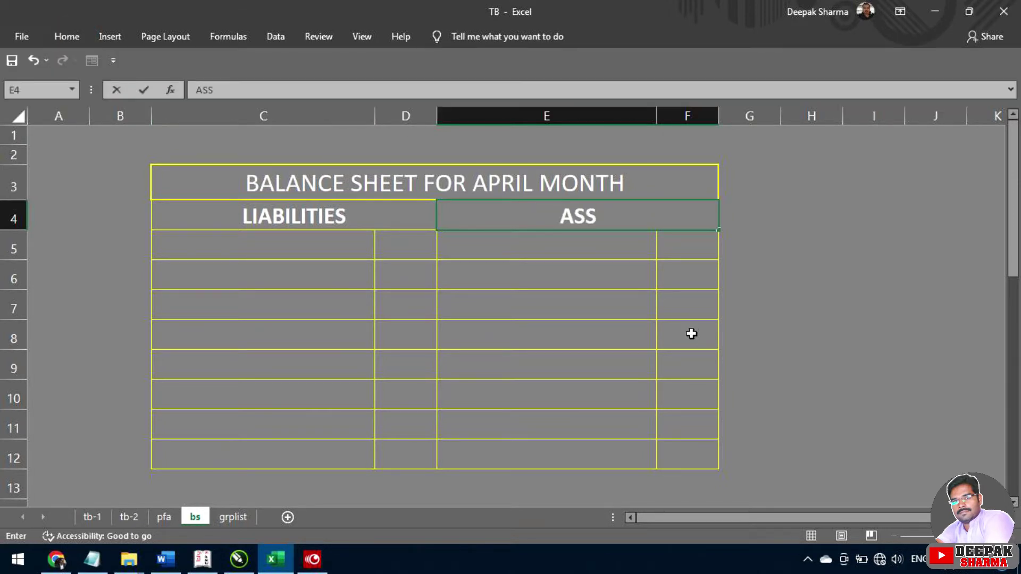
type("TE=")
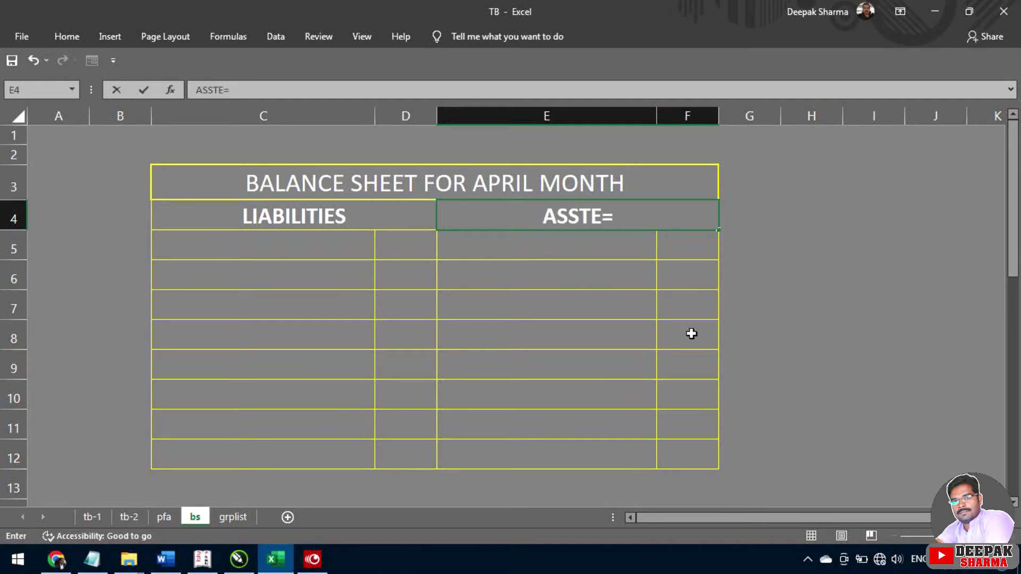
key("BackSpace")
key("BackSpace")
key("BackSpace")
type("ETS")
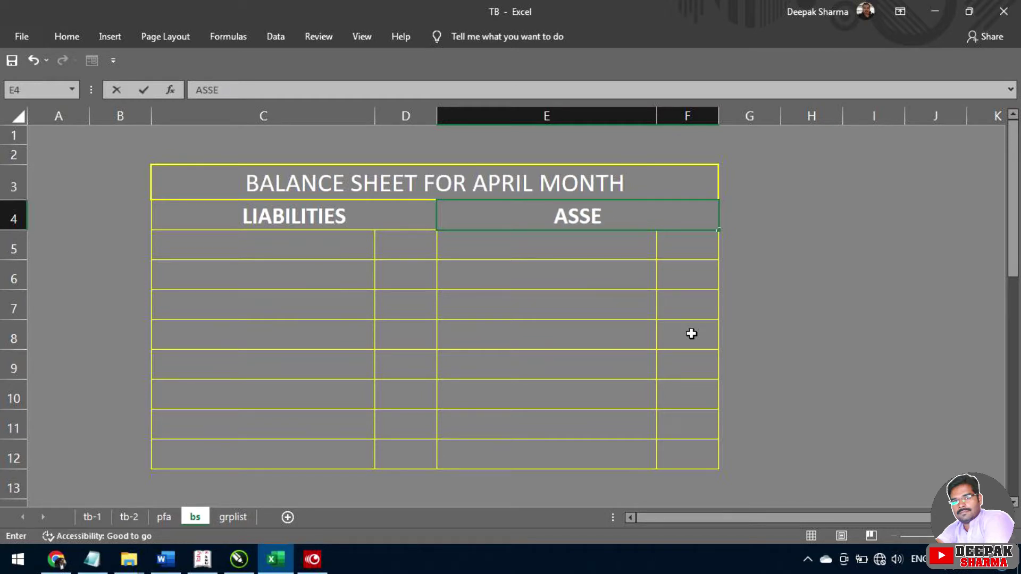
left_click(747, 307)
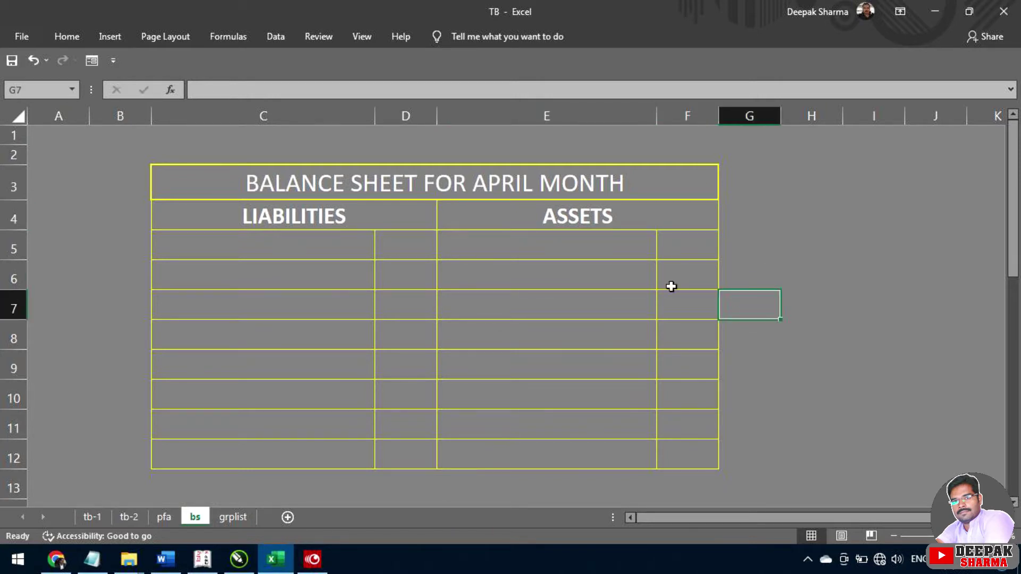
Step: Enter CAPITAL A/C in C5 and CURRENT LAIBILITIES in C6 under the LIABILITIES heading
left_click(264, 245)
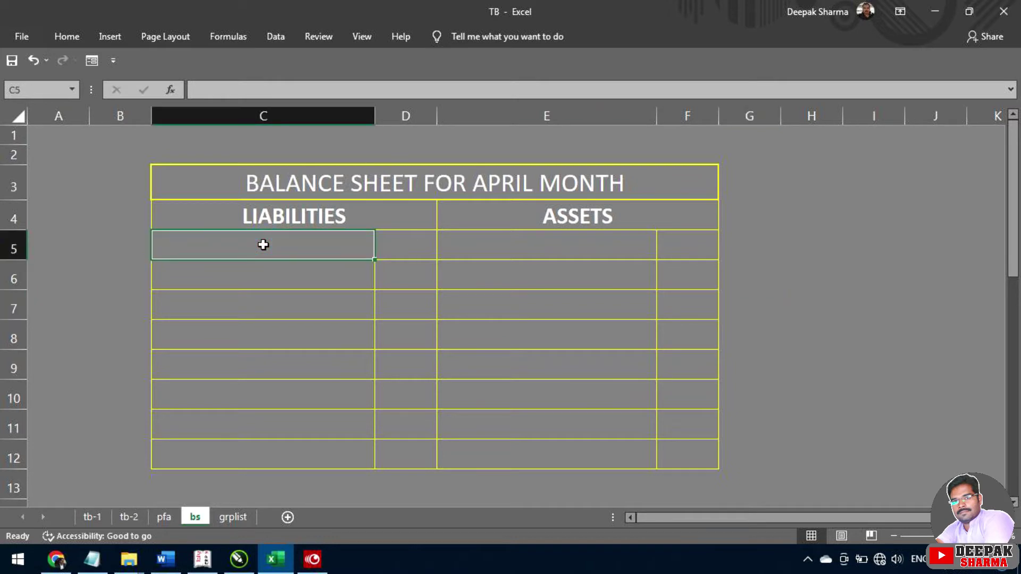
type("CAPITAL")
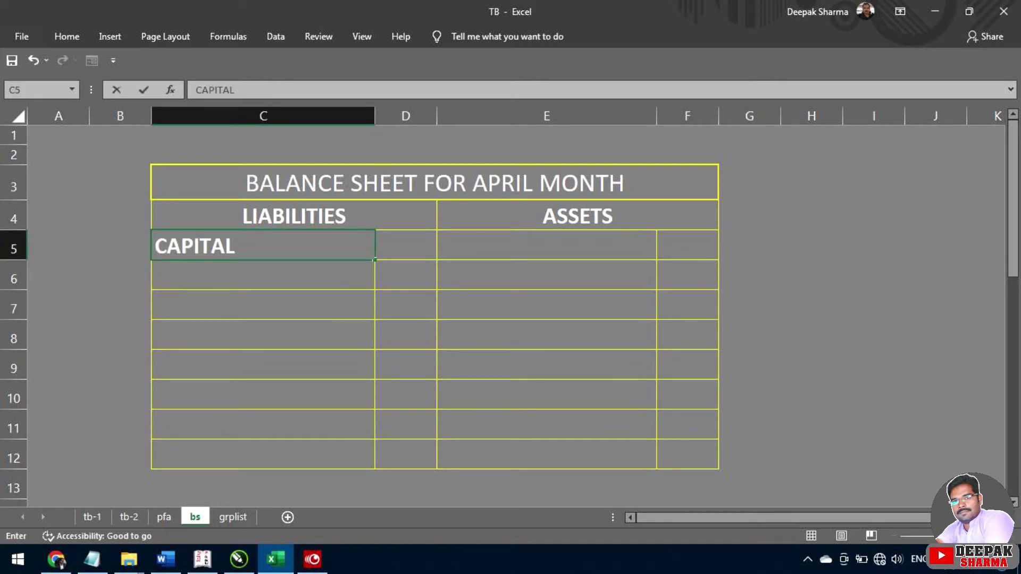
type(" A/C")
left_click(263, 244)
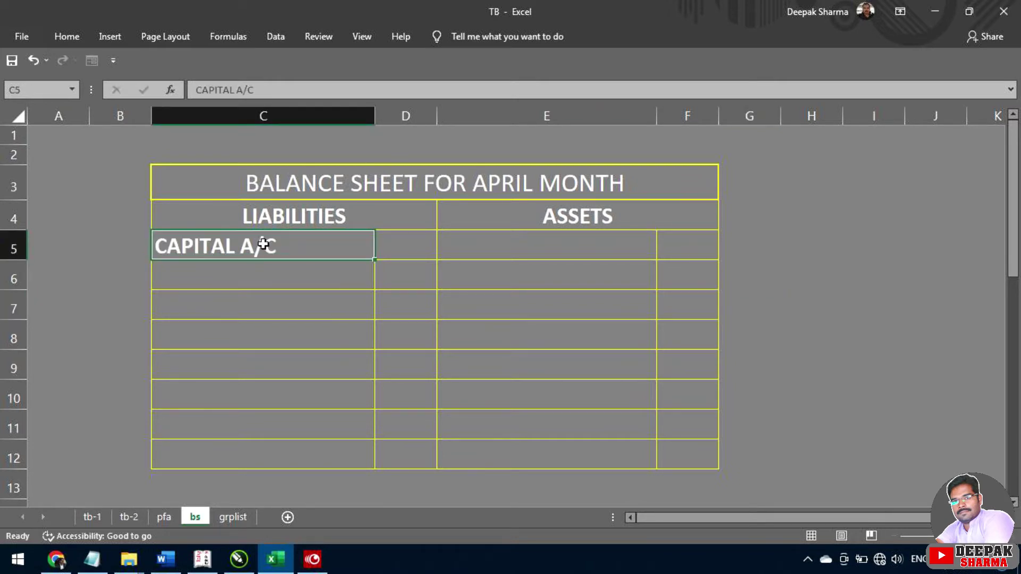
key("Down")
type("CU")
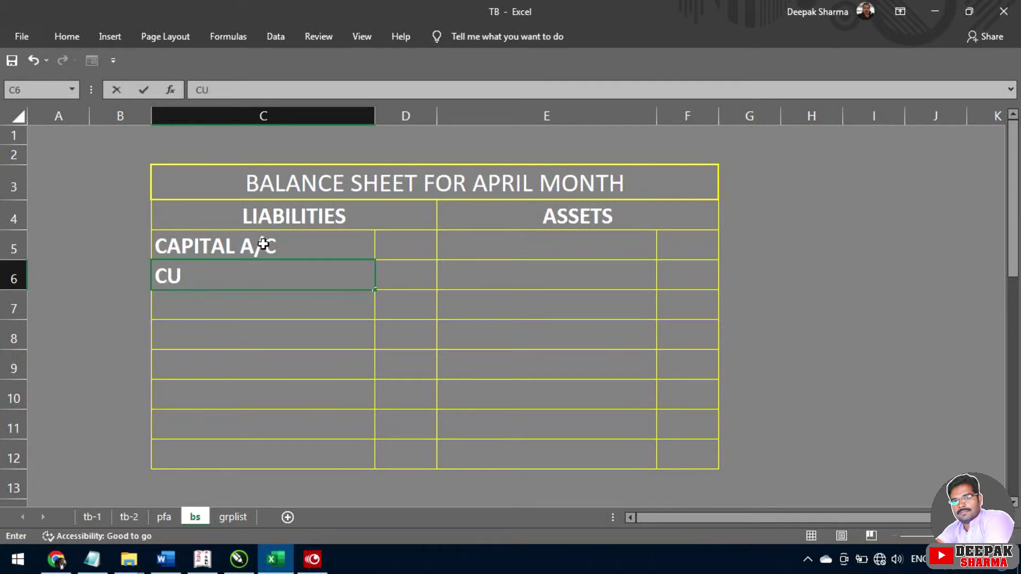
type("RRENT")
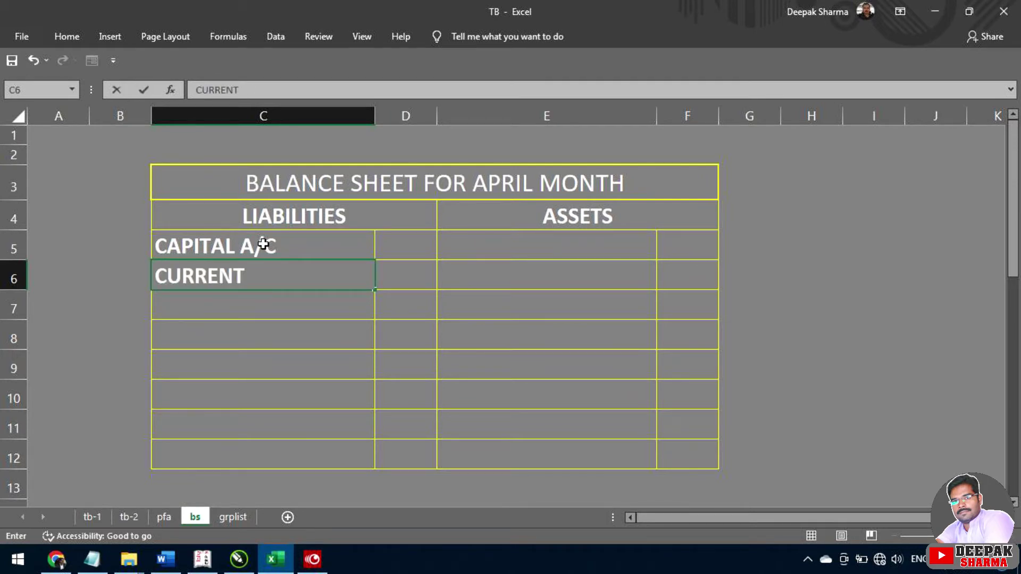
type(" LAIBI")
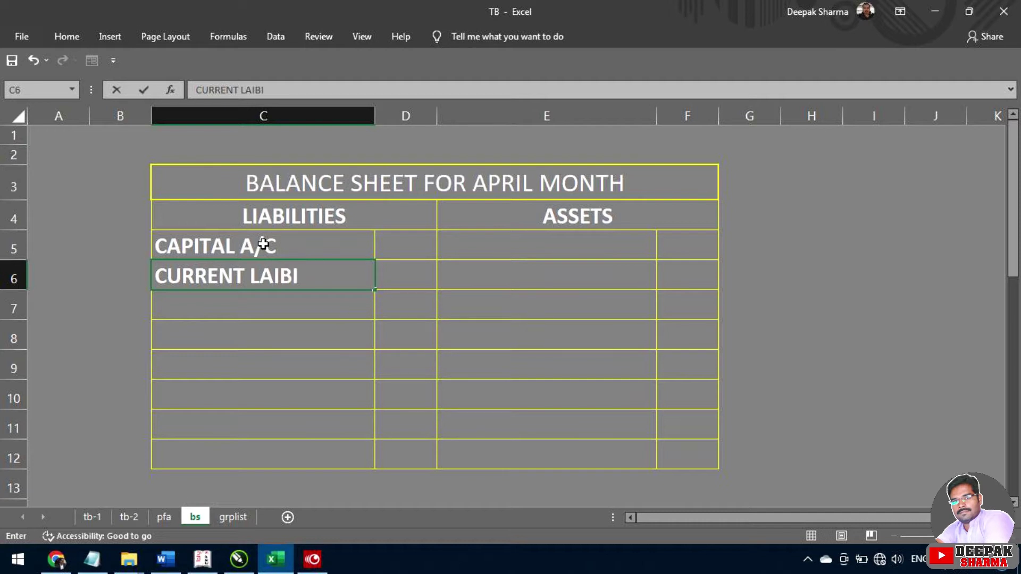
type("LITIES")
key("Return")
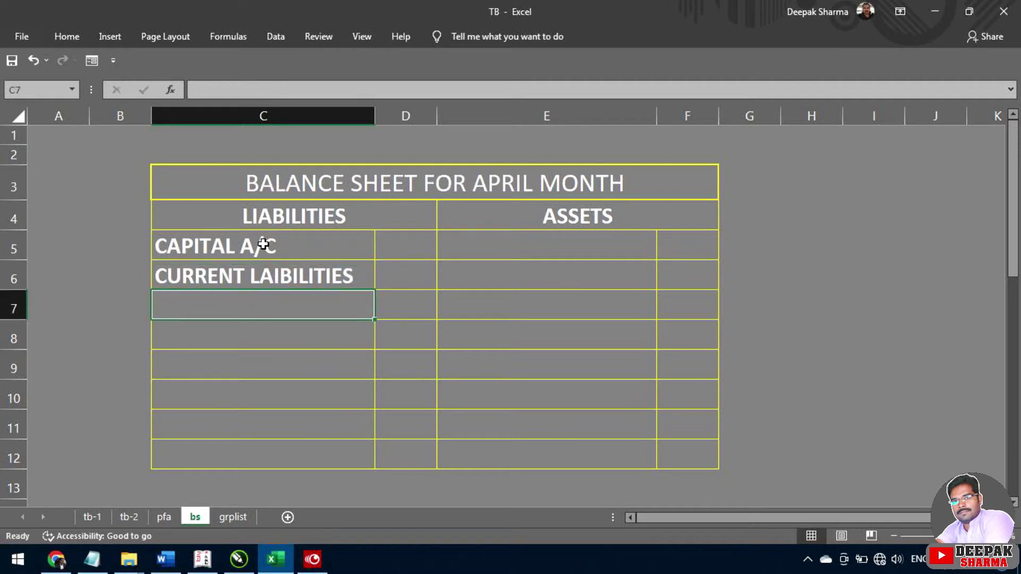
Step: Enter FIXED ASSETS in E5 and CURRENT ASSETS in E6 under the ASSETS heading
left_click(448, 236)
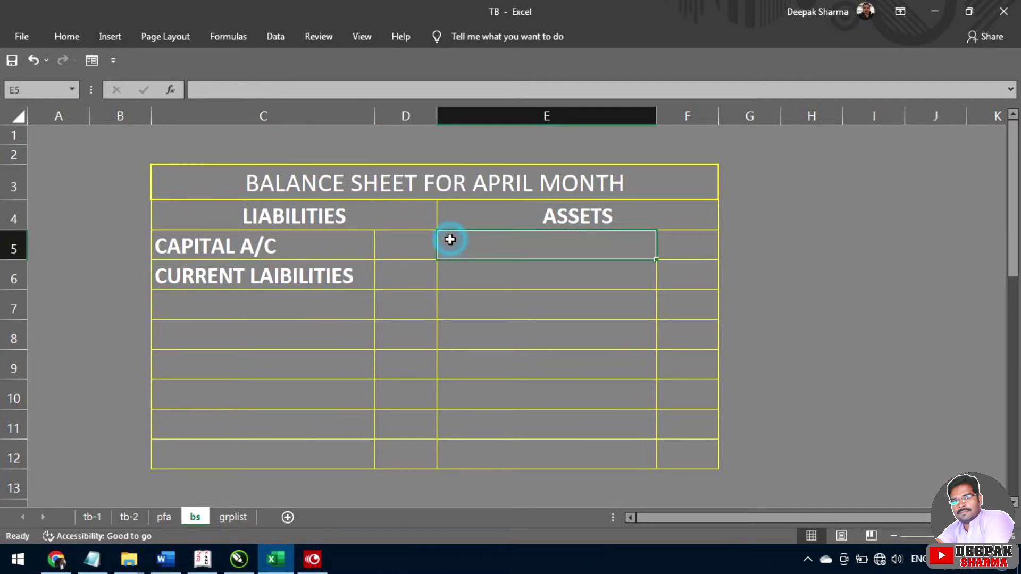
type("FIXE")
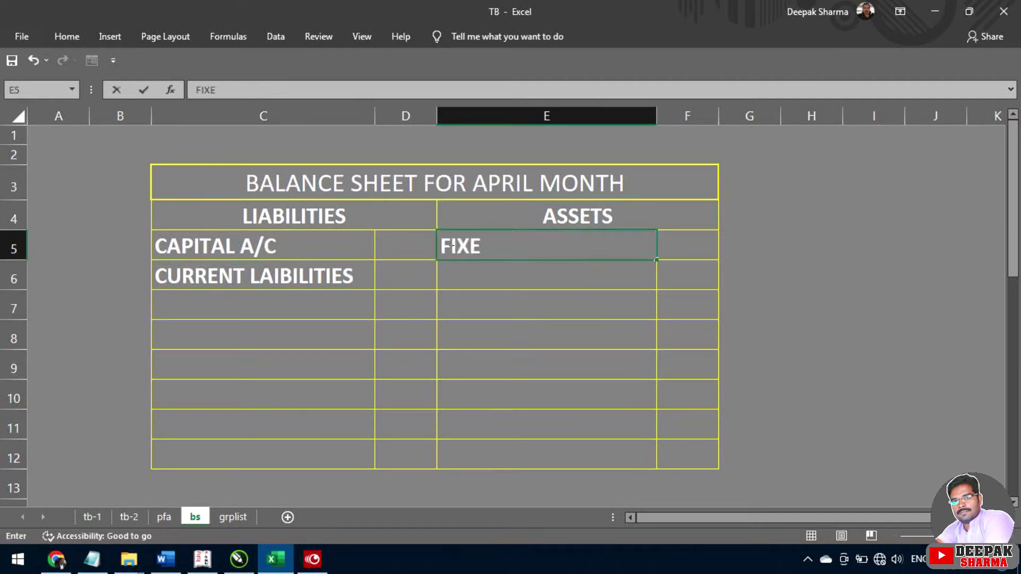
type("D ASST")
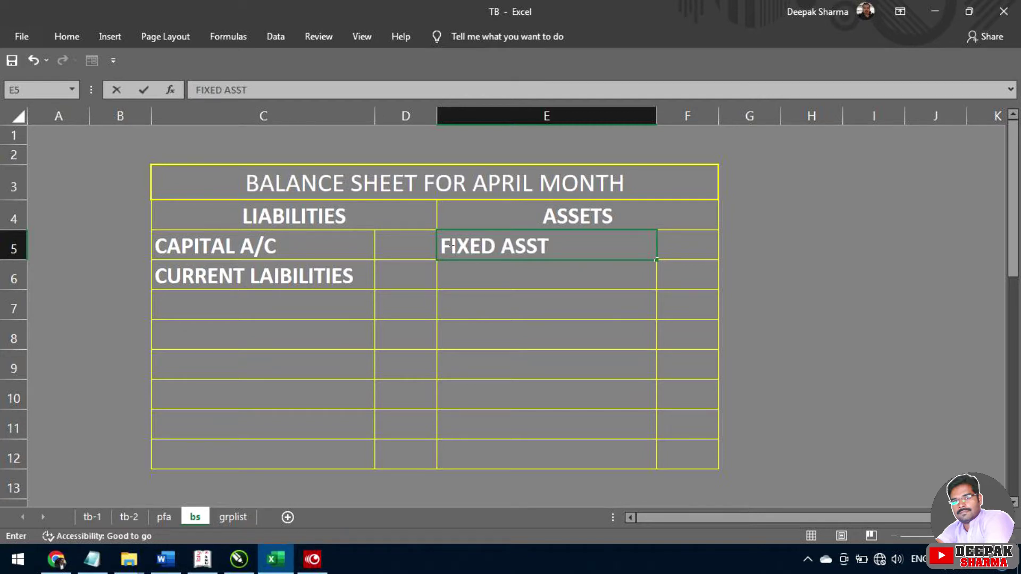
key("BackSpace")
type("ETS")
key("Return")
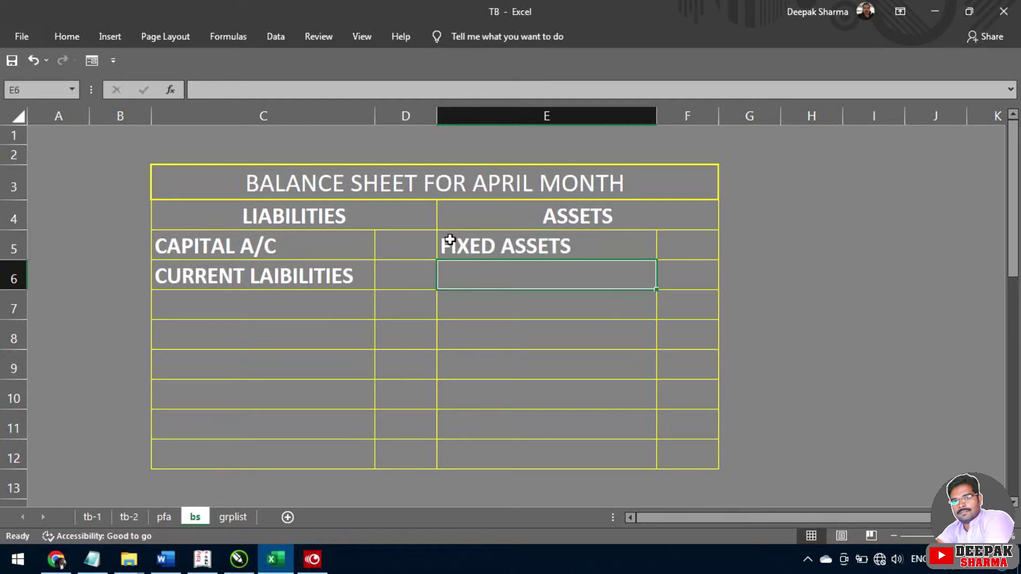
type("CURRE")
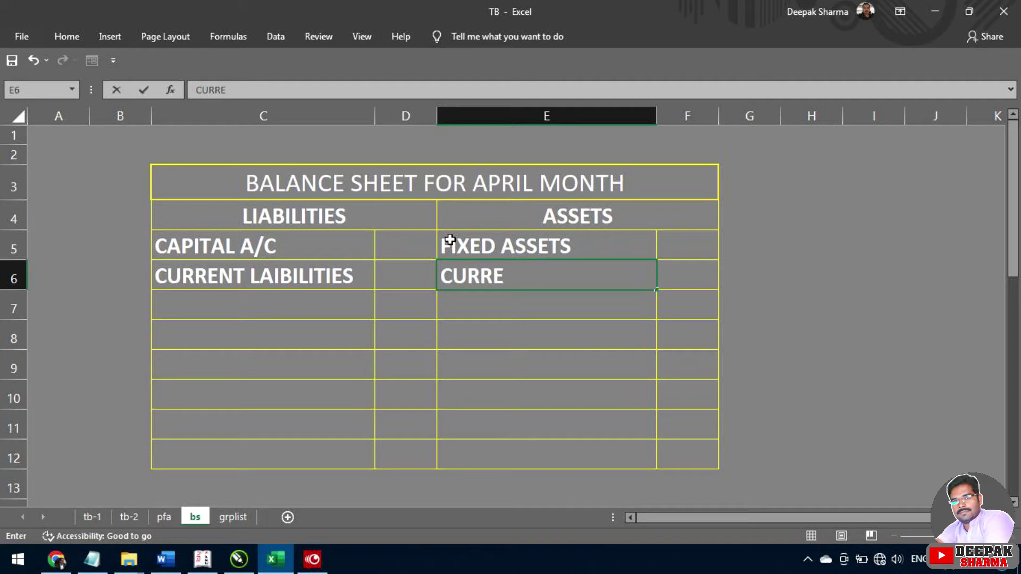
type("NT ASS")
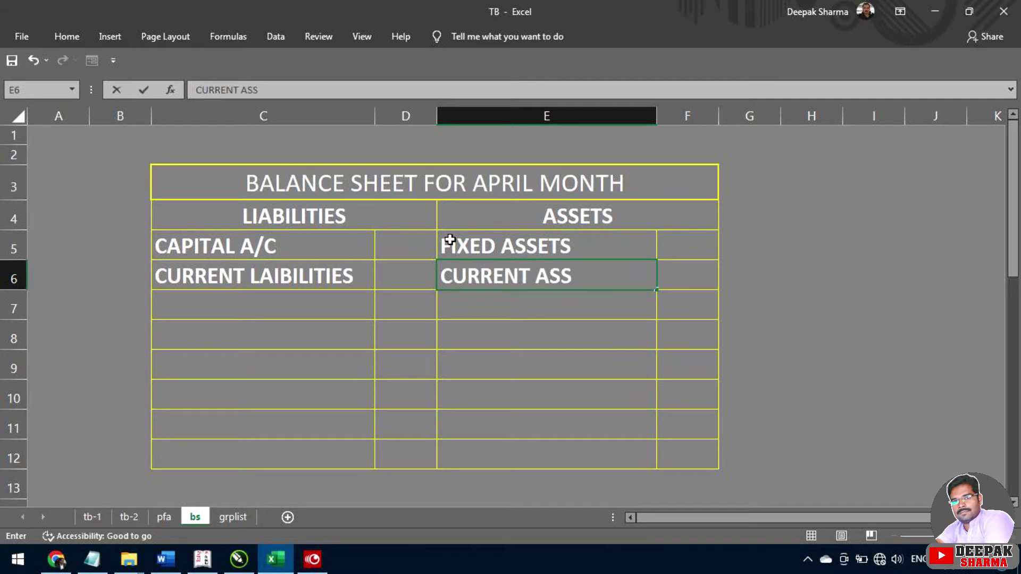
type("ETS")
key("Return")
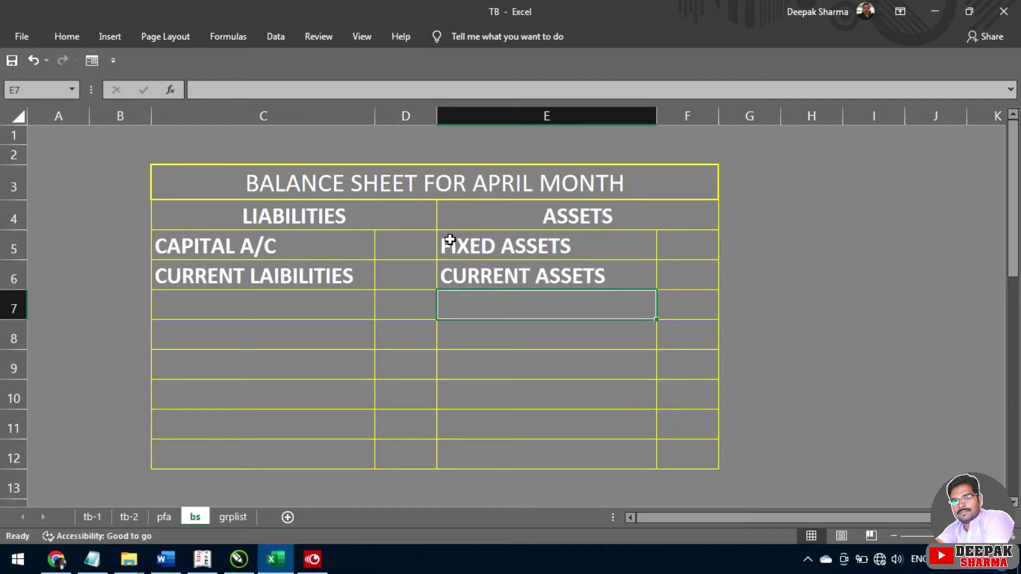
Step: Consult the trial balance in Tally, and widen amount columns D and F of the Excel balance sheet
left_click(202, 559)
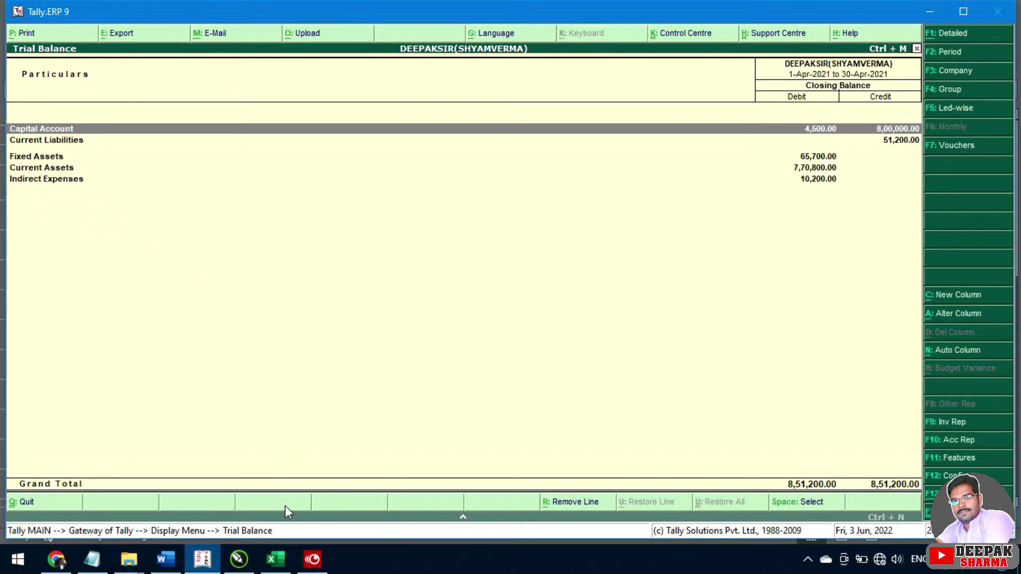
left_click(284, 551)
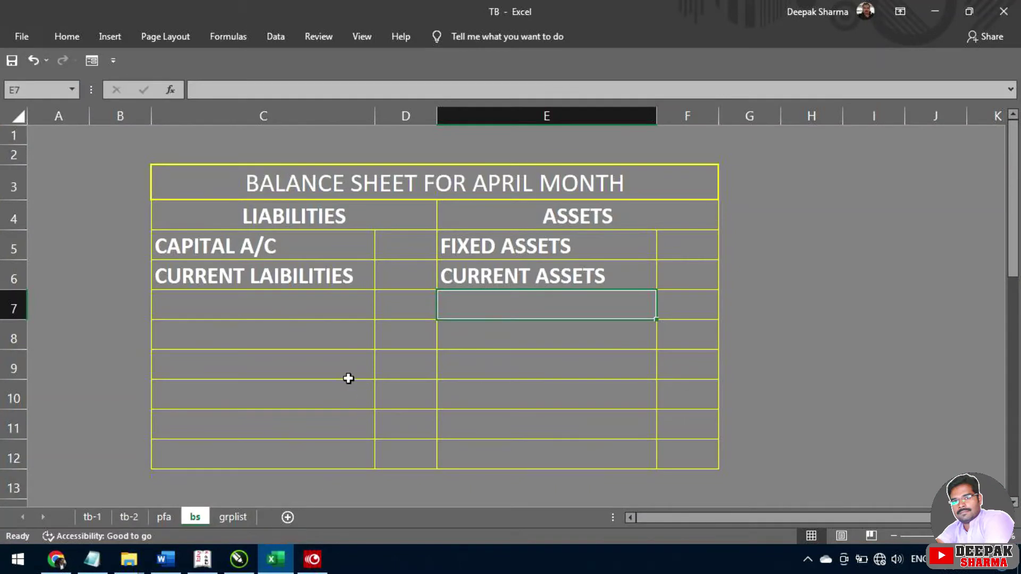
left_click_drag(439, 117, 461, 117)
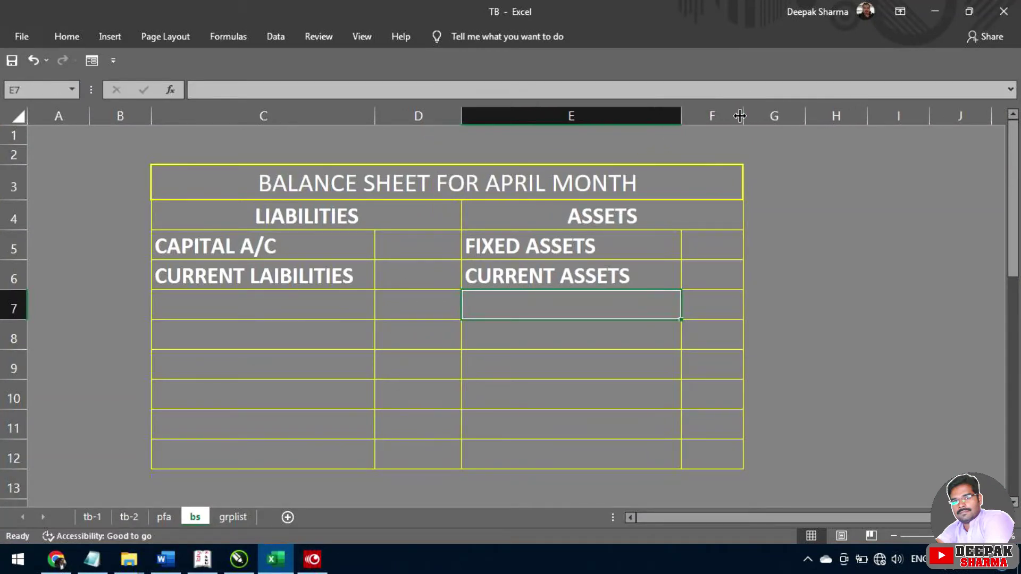
left_click_drag(740, 116, 773, 116)
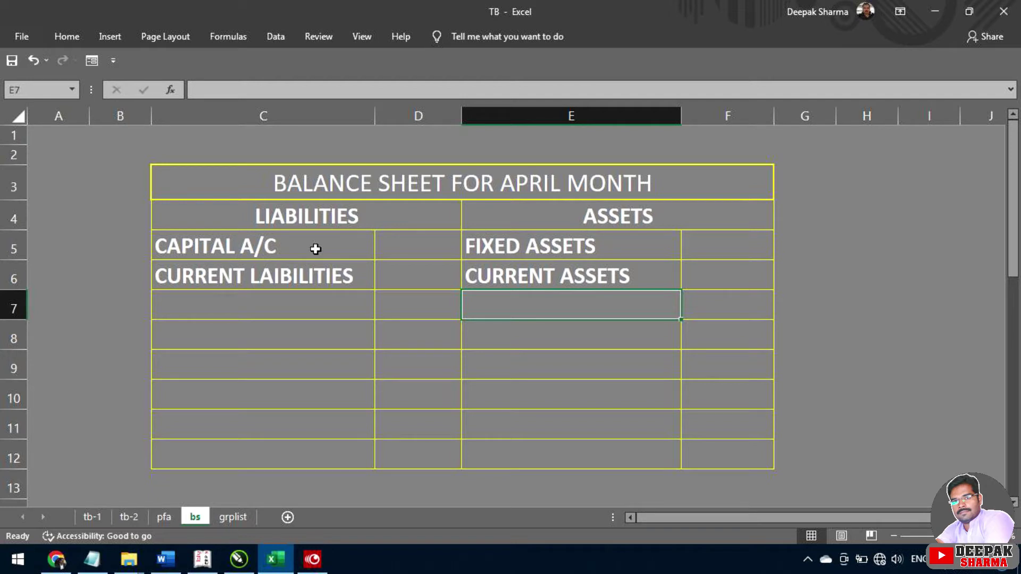
Step: Check the capital account balances in Tally's trial balance, and subtract 4500 from 800000 in Windows Calculator
left_click(202, 558)
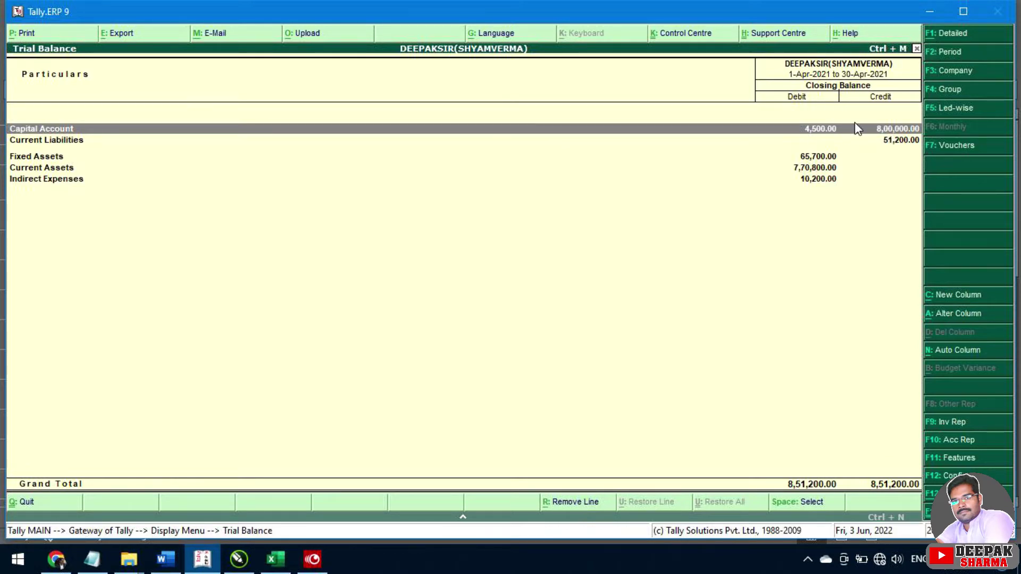
left_click(934, 11)
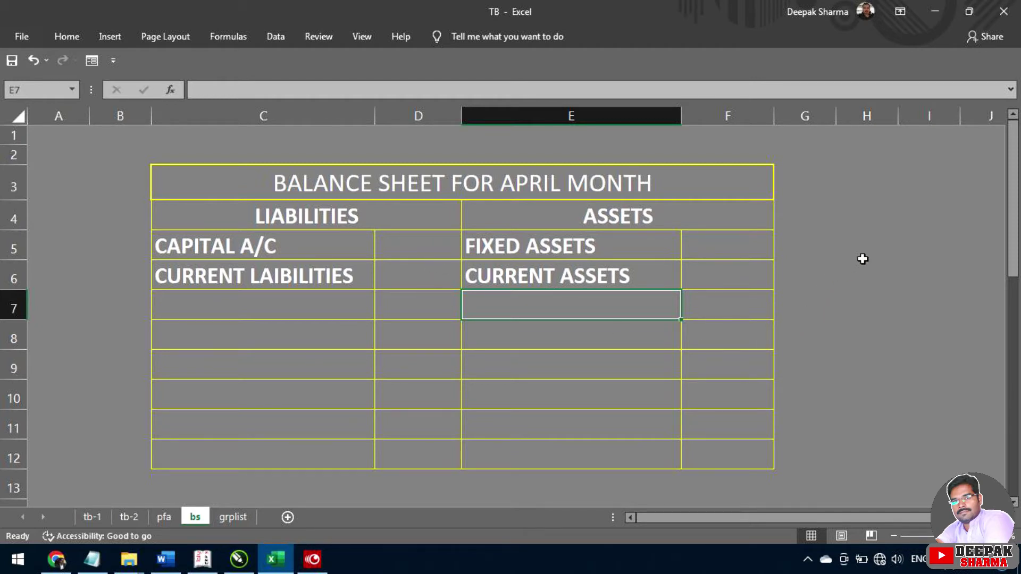
key("super+r")
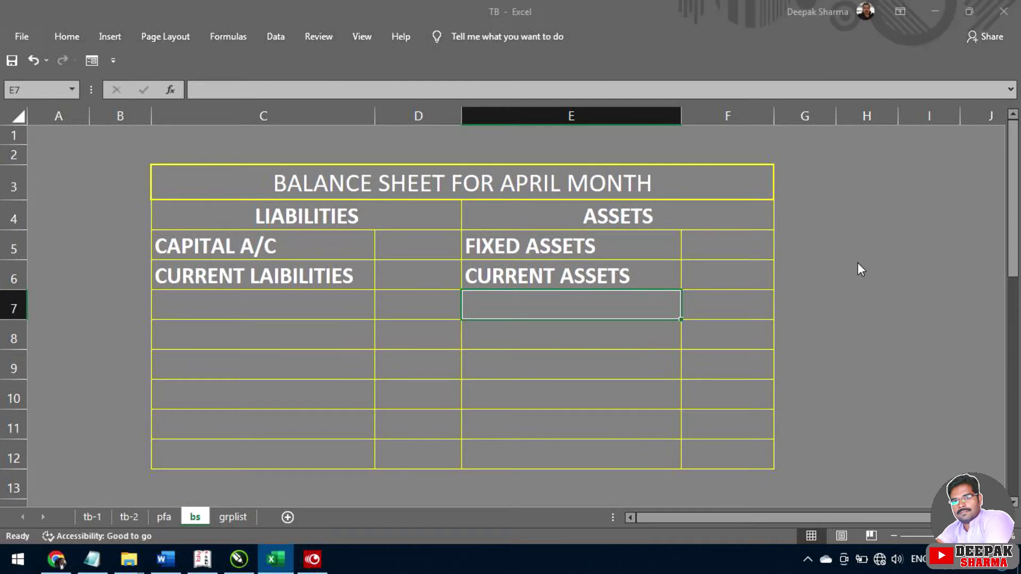
type("calc")
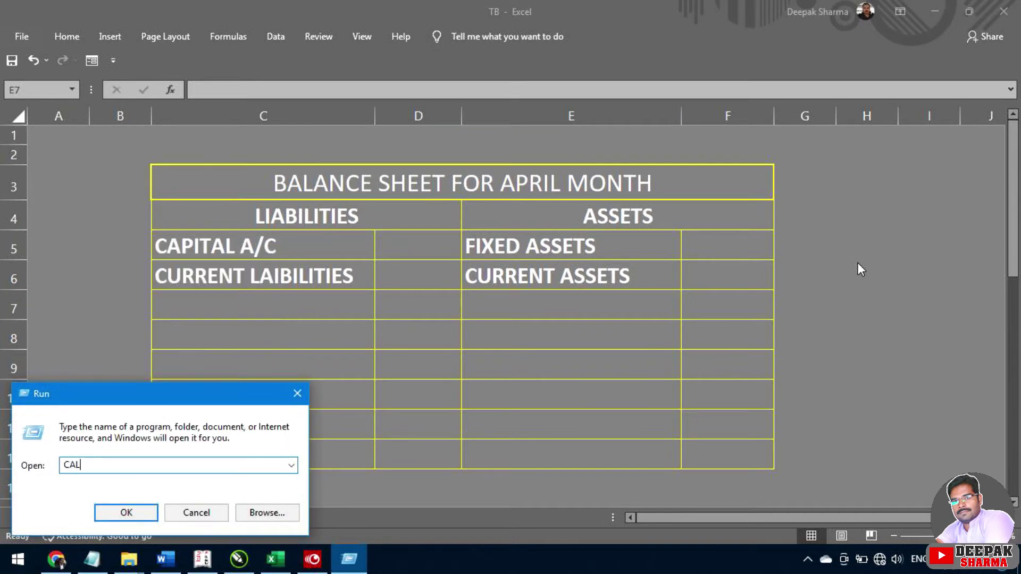
key("Return")
type("800000-4500")
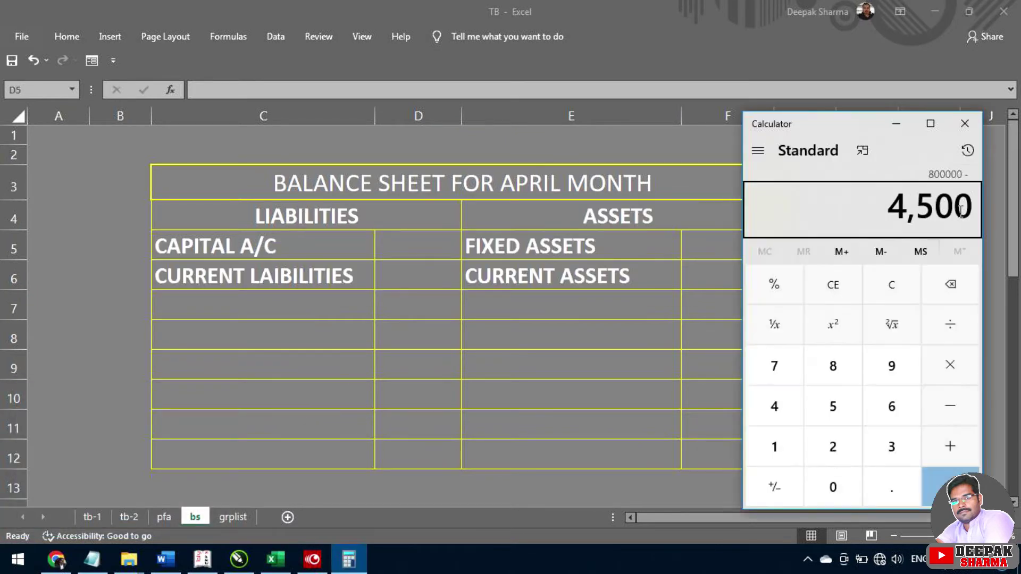
key("Return")
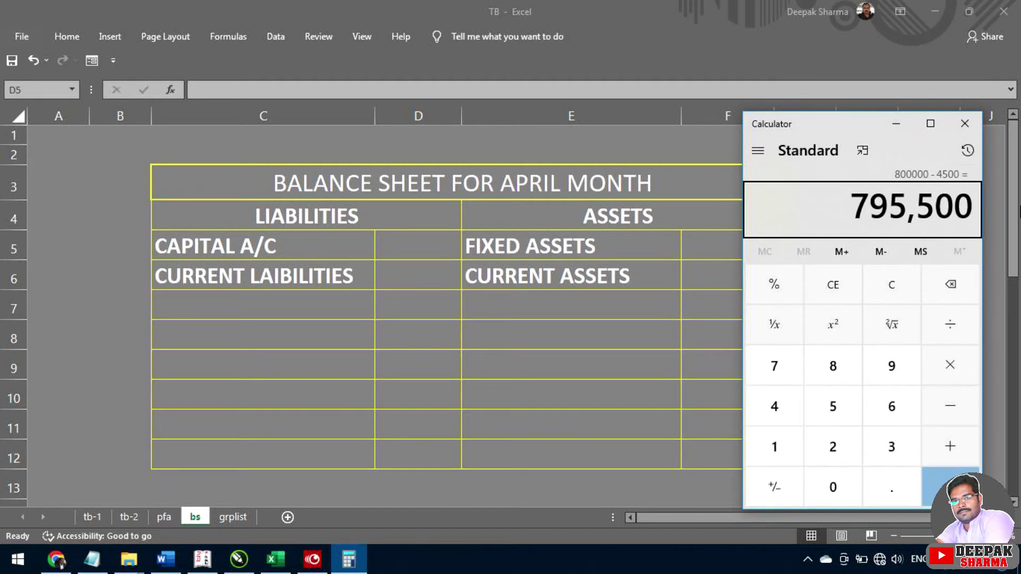
left_click(896, 123)
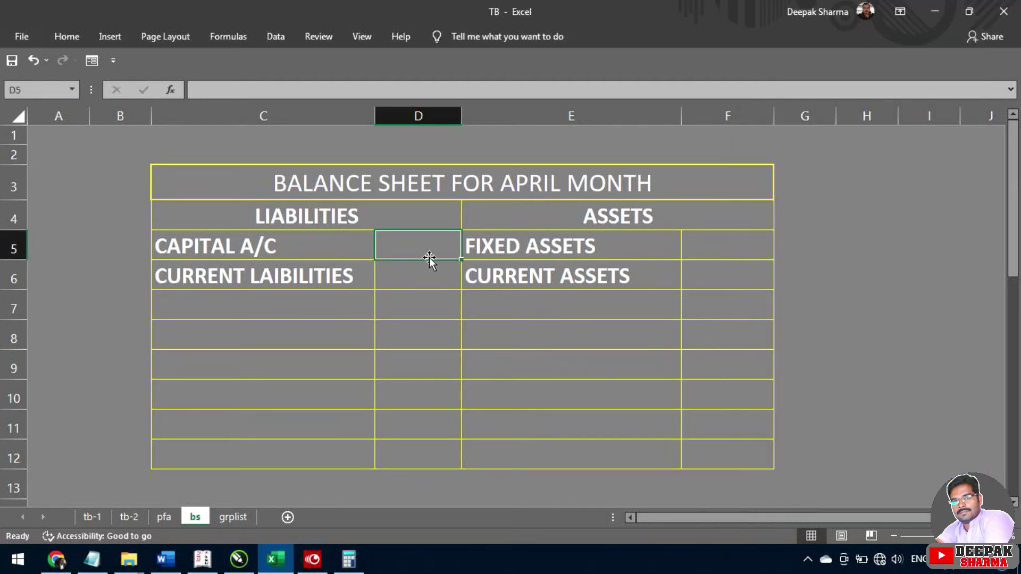
Step: Enter 795500 in D5 as the CAPITAL A/C amount
type("7955")
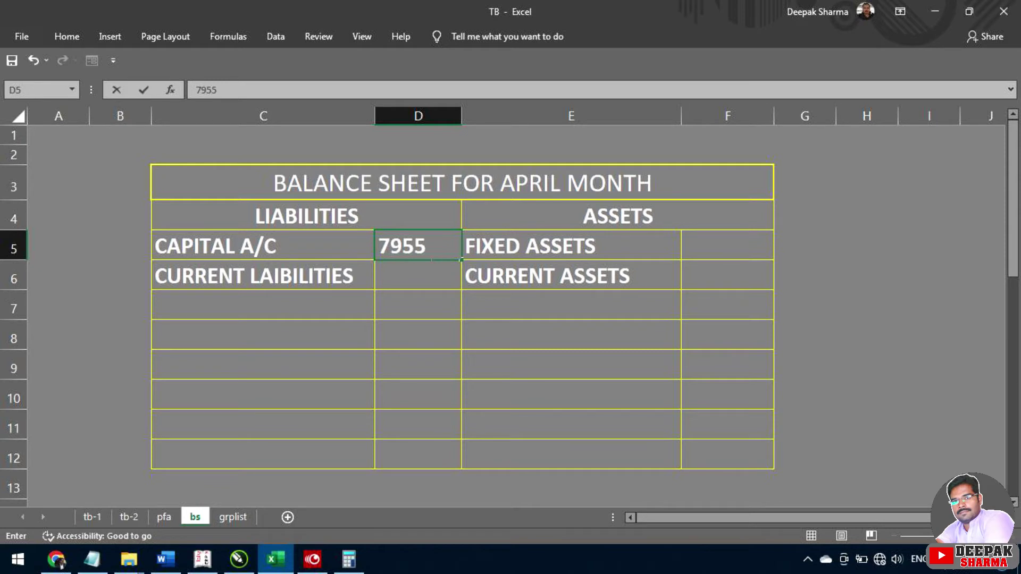
type("00")
key("Return")
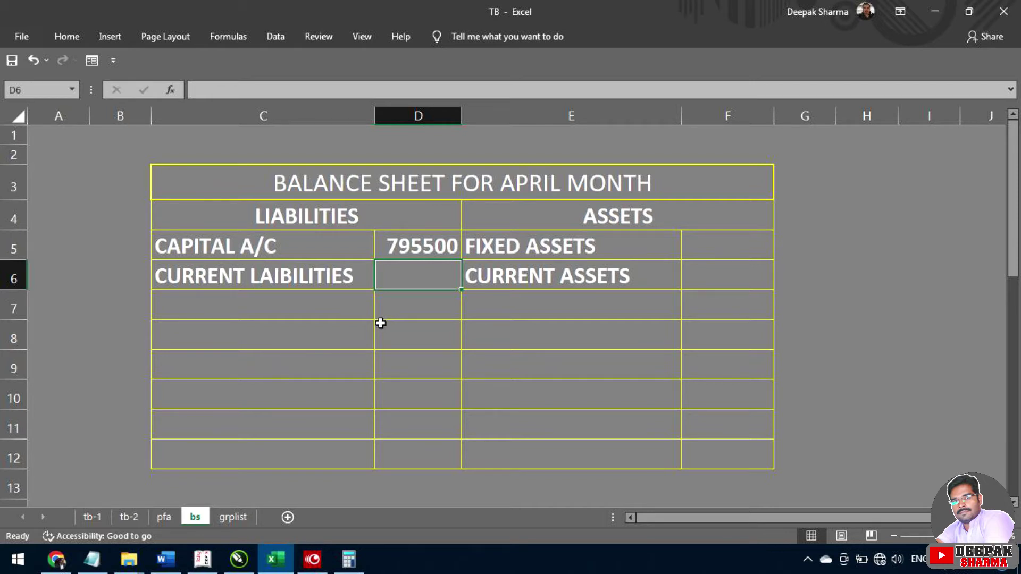
Step: Look up the current liabilities balance in Tally and enter 51200 in D6 of the Excel balance sheet
left_click(214, 561)
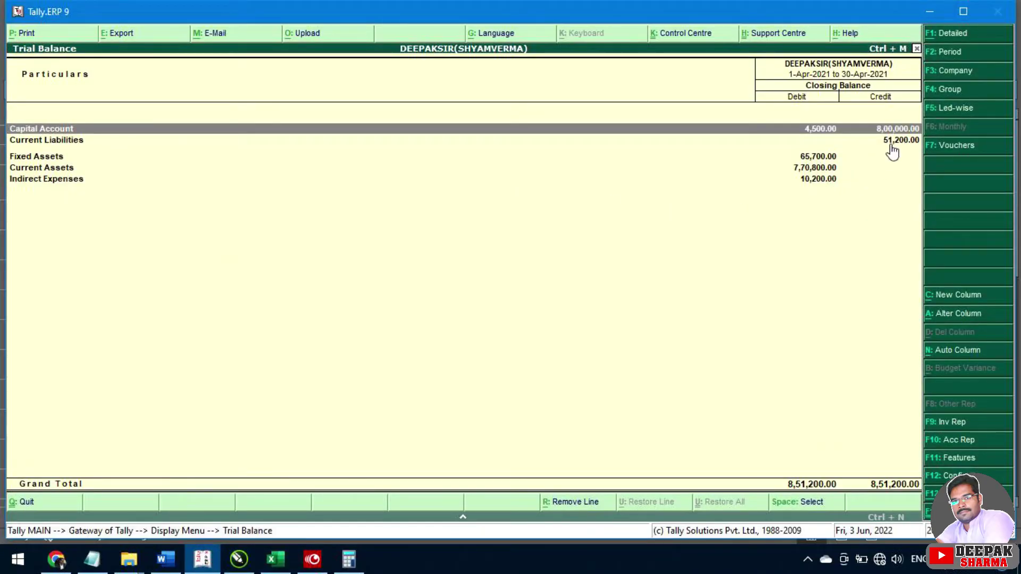
left_click(918, 16)
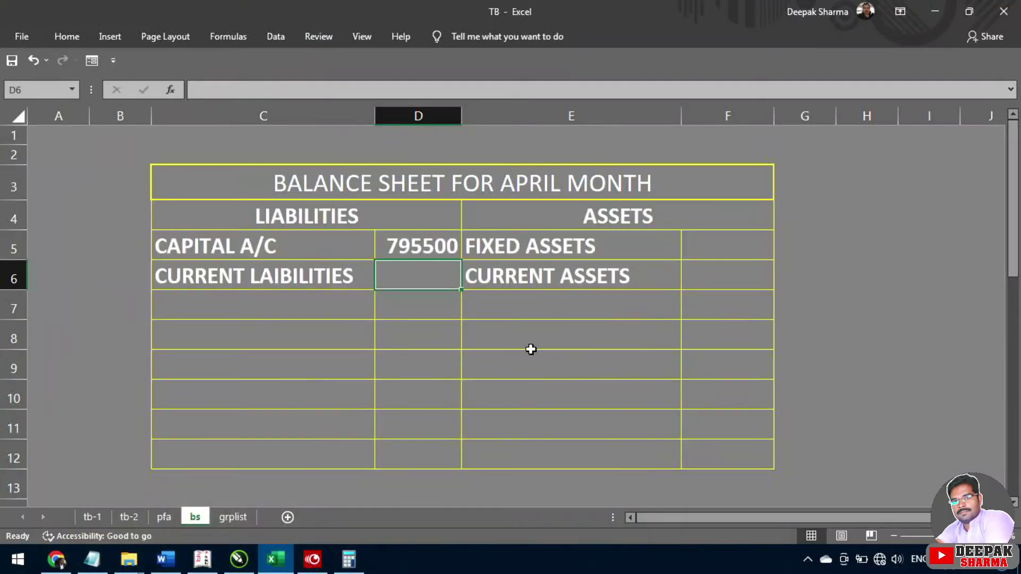
type("51200")
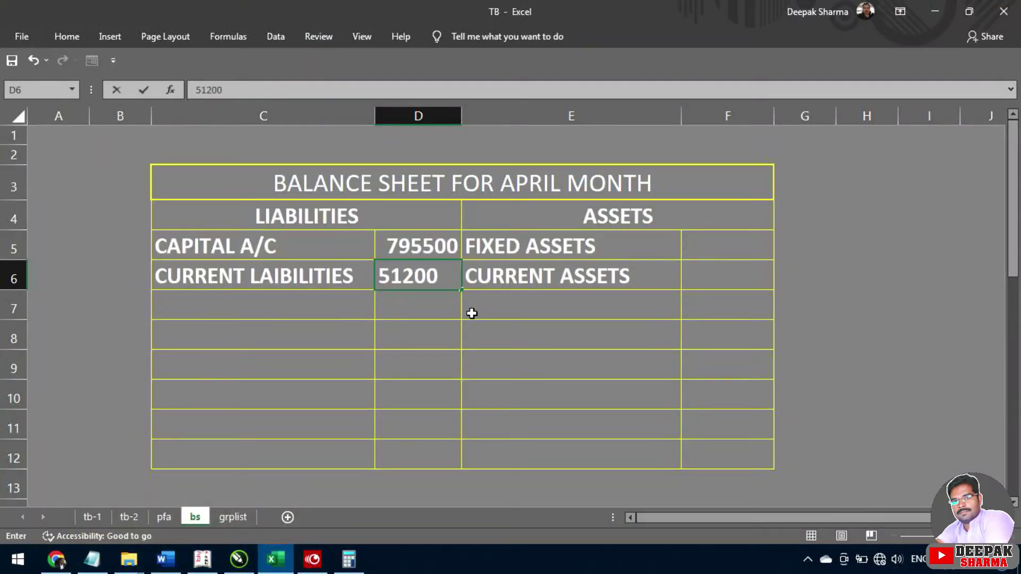
key("Return")
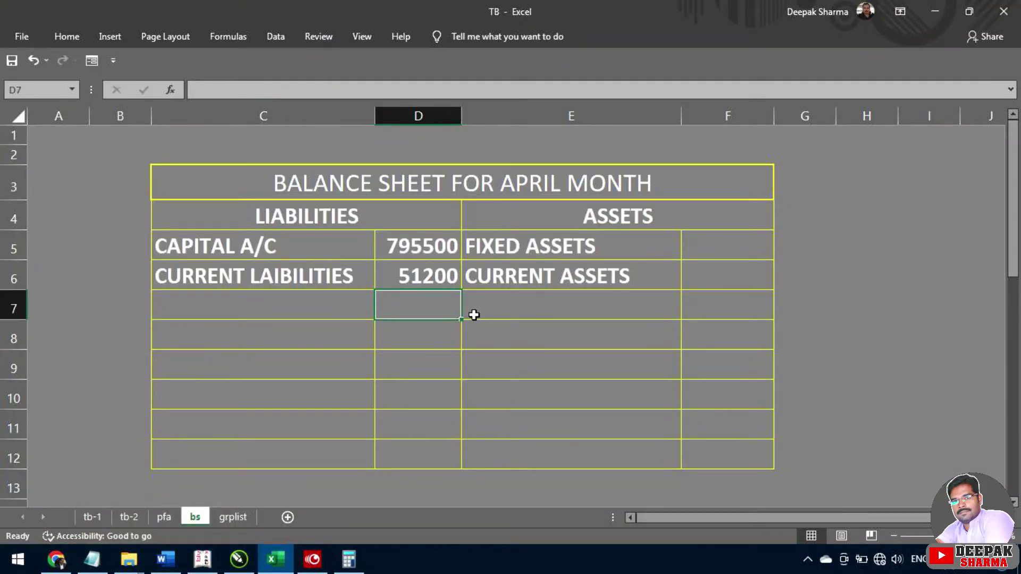
Step: Look up the fixed assets balance in Tally and enter 65700 in F5 of the Excel balance sheet
left_click(731, 252)
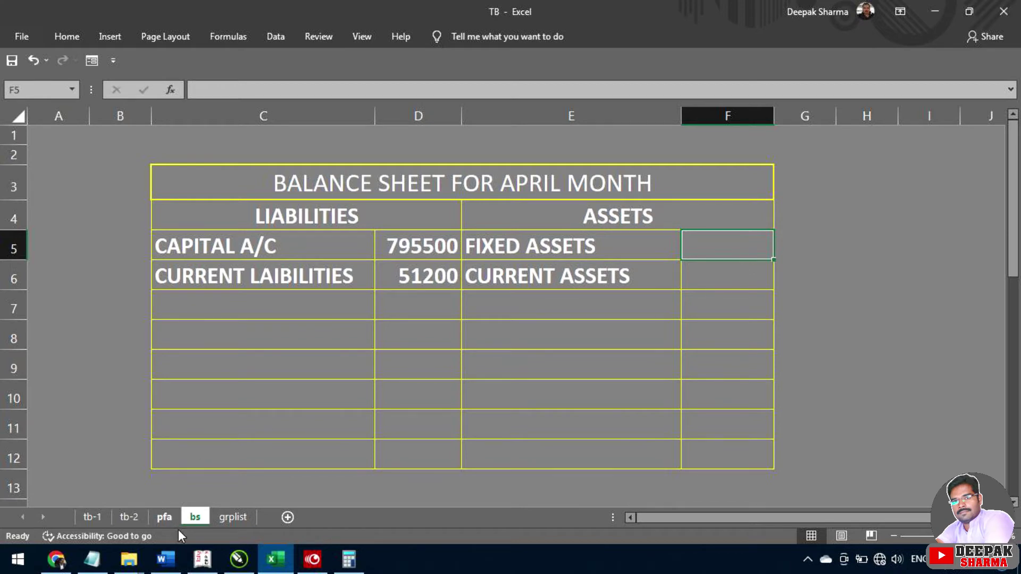
left_click(207, 563)
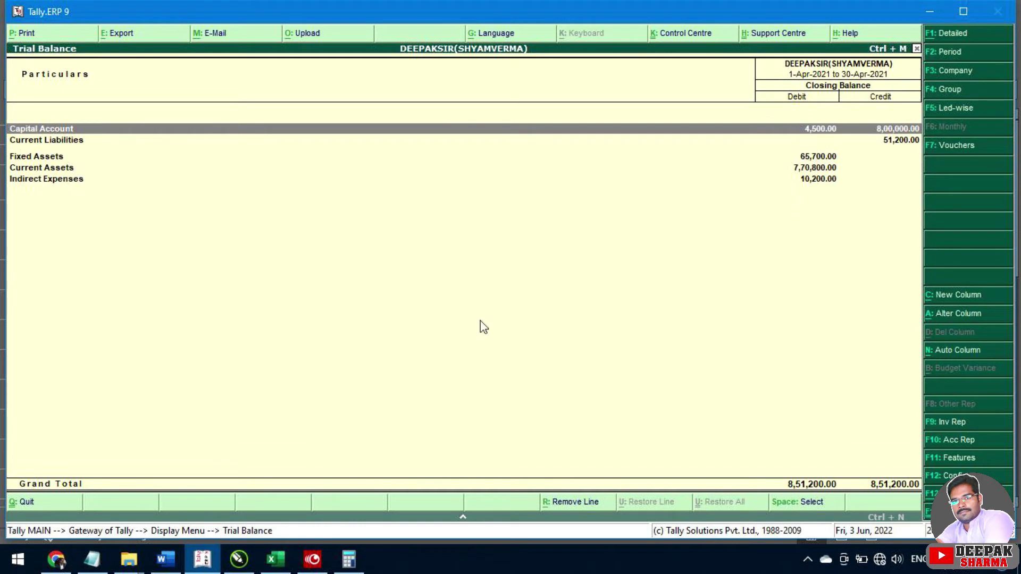
left_click(278, 567)
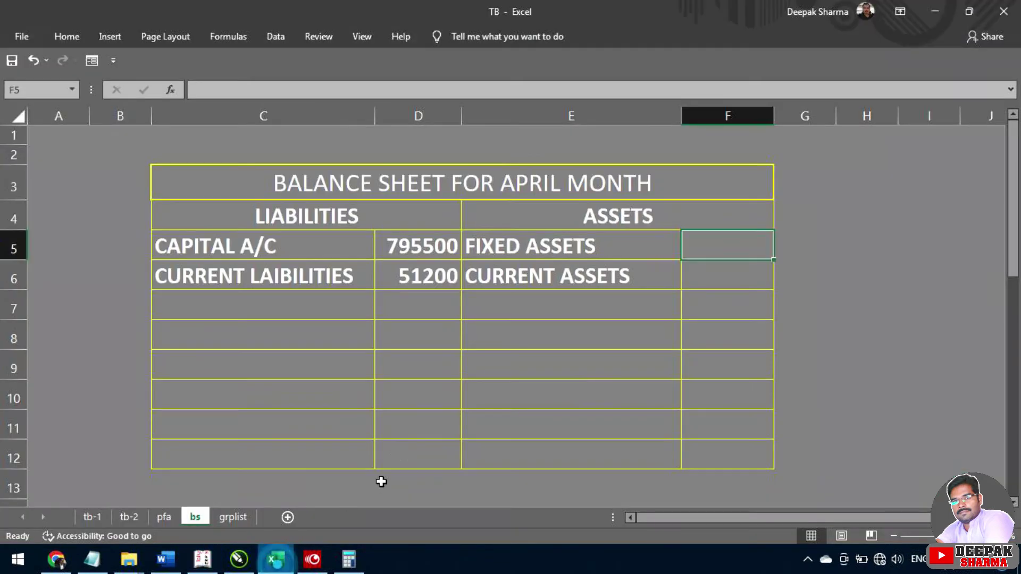
type("65700")
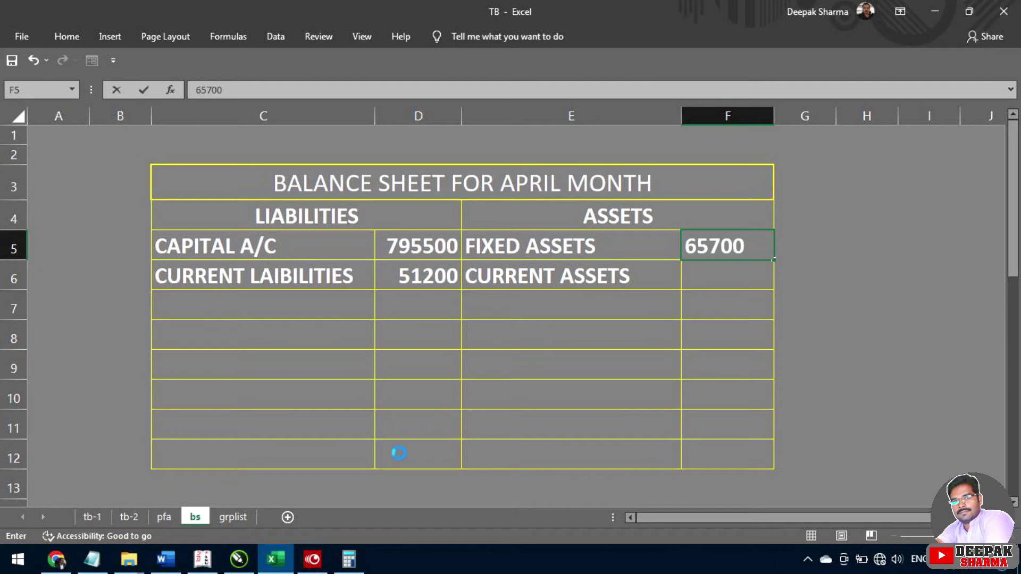
key("Return")
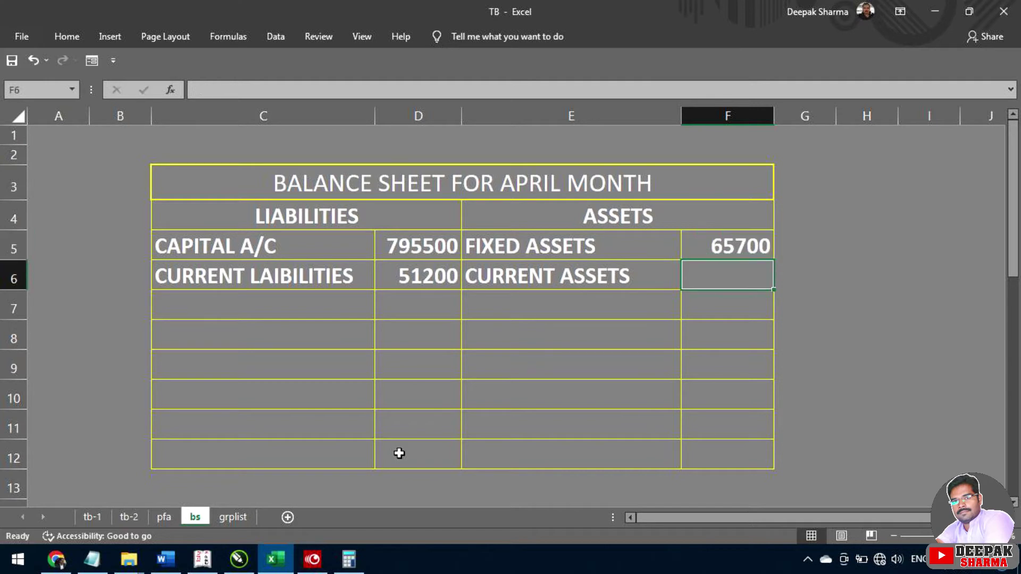
Step: Review the current assets breakdown in Tally's detailed trial balance, and enter 770800 in F6 of the Excel balance sheet
left_click(204, 565)
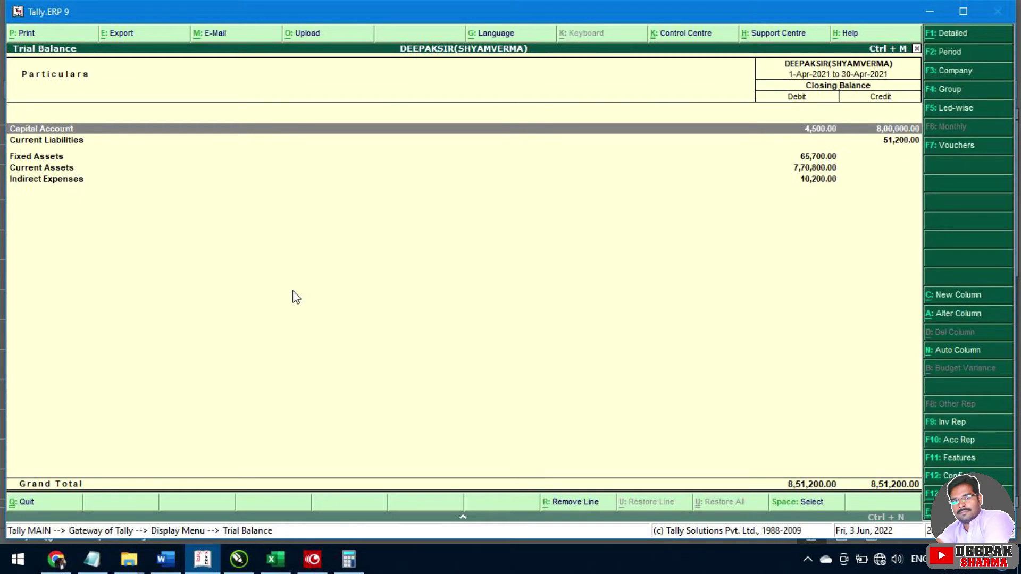
left_click(797, 168)
key("alt+F1")
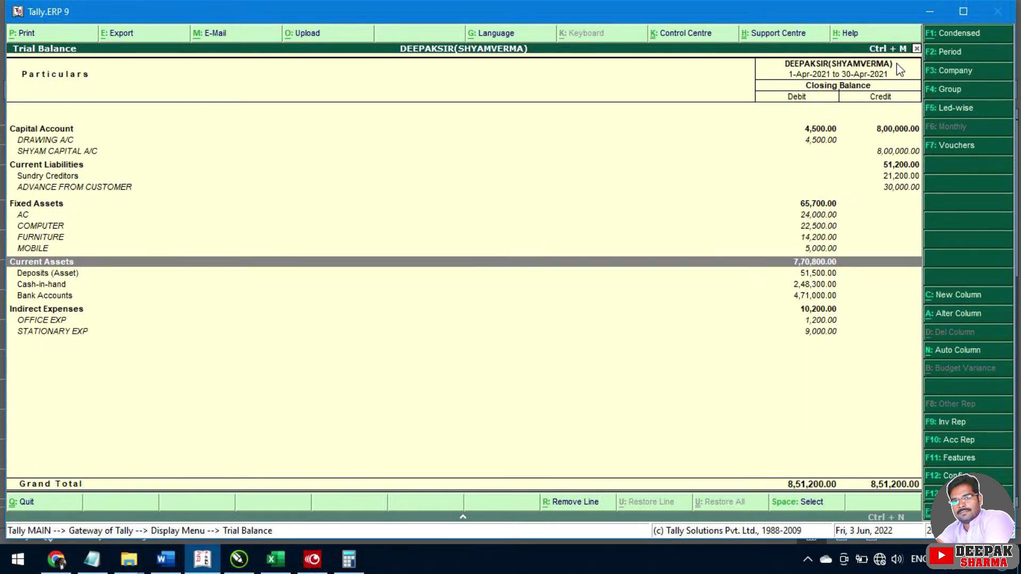
key("alt+F1")
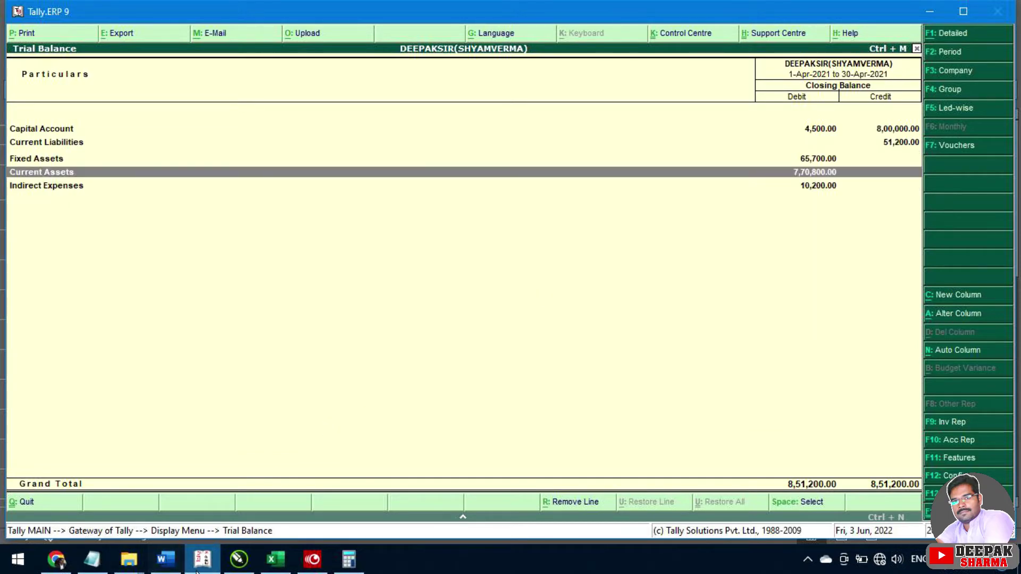
left_click(274, 559)
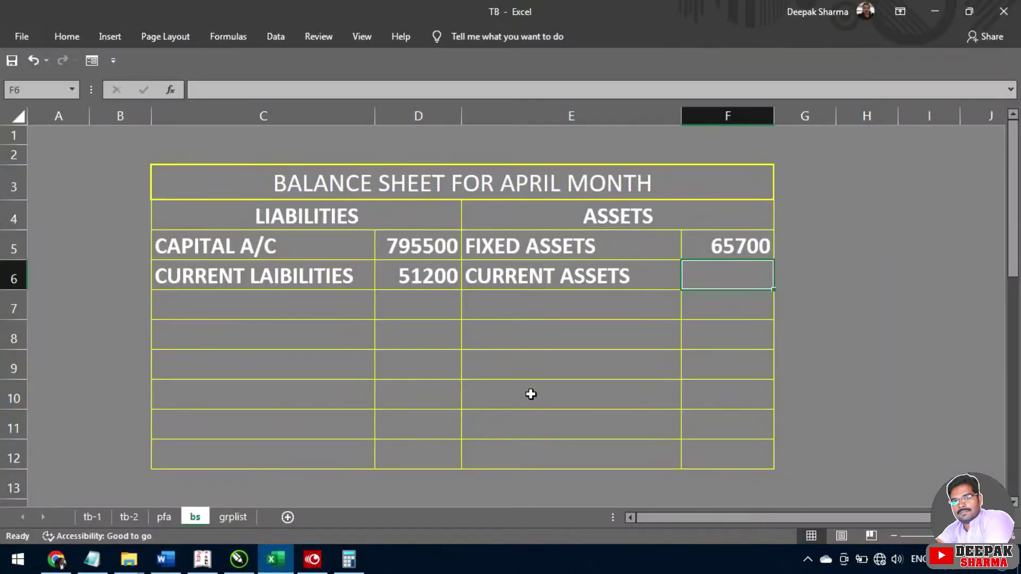
type("770")
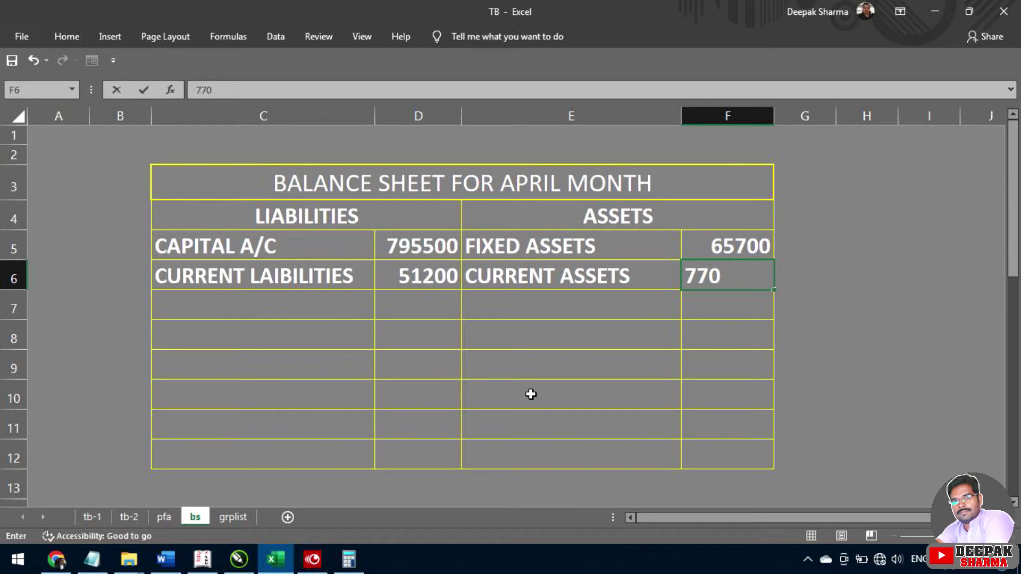
type("800")
key("Return")
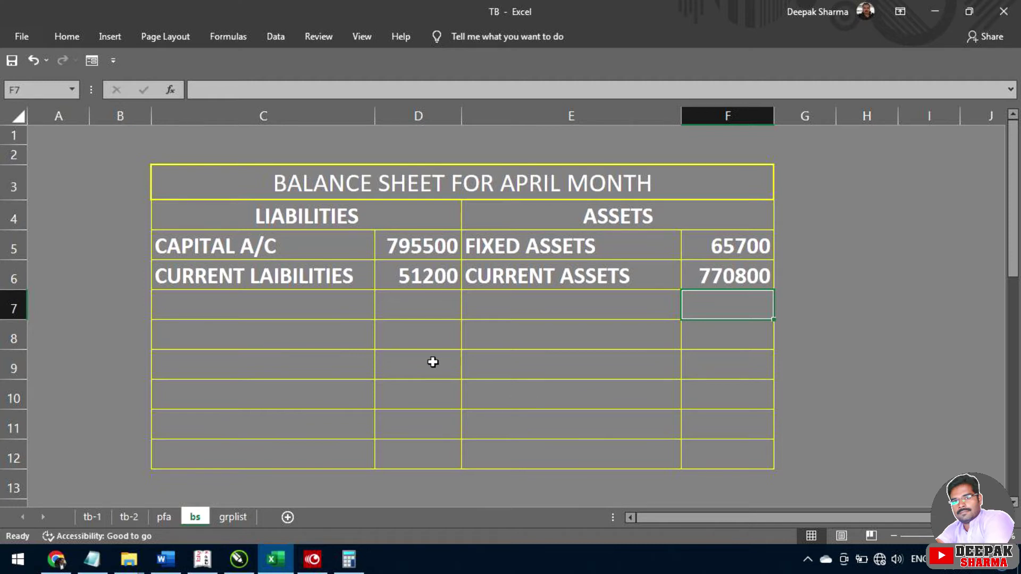
Step: Check the indirect expenses in Tally, and add PROFIT & LOSS in E8 with the amount 10200 in F8 of the Excel sheet
left_click(242, 335)
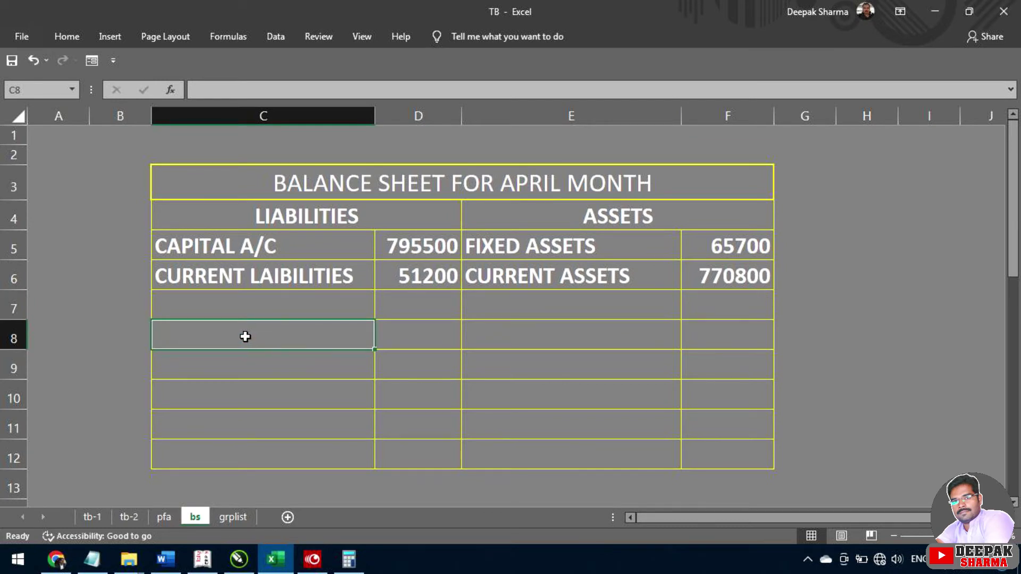
left_click(504, 329)
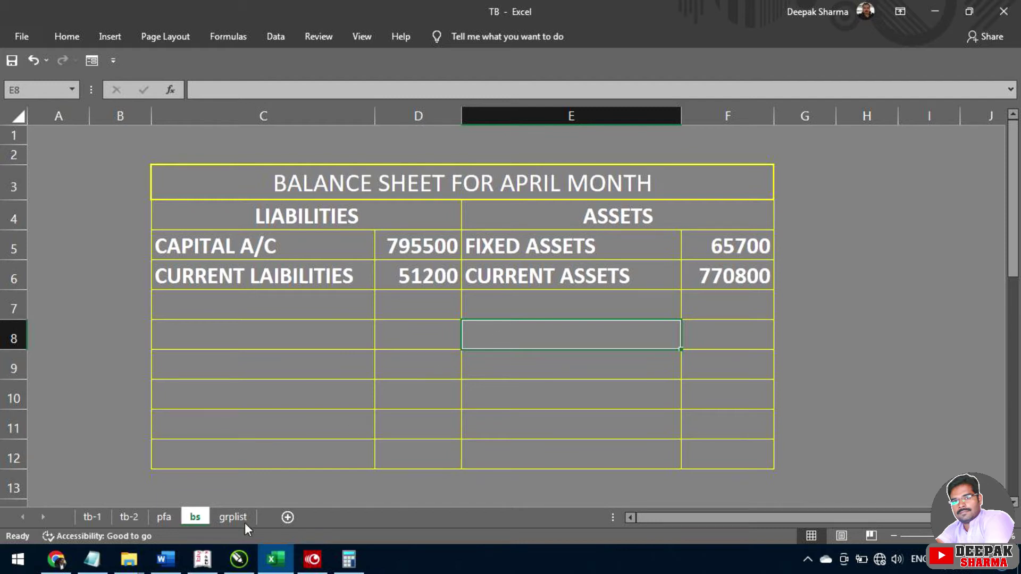
left_click(202, 559)
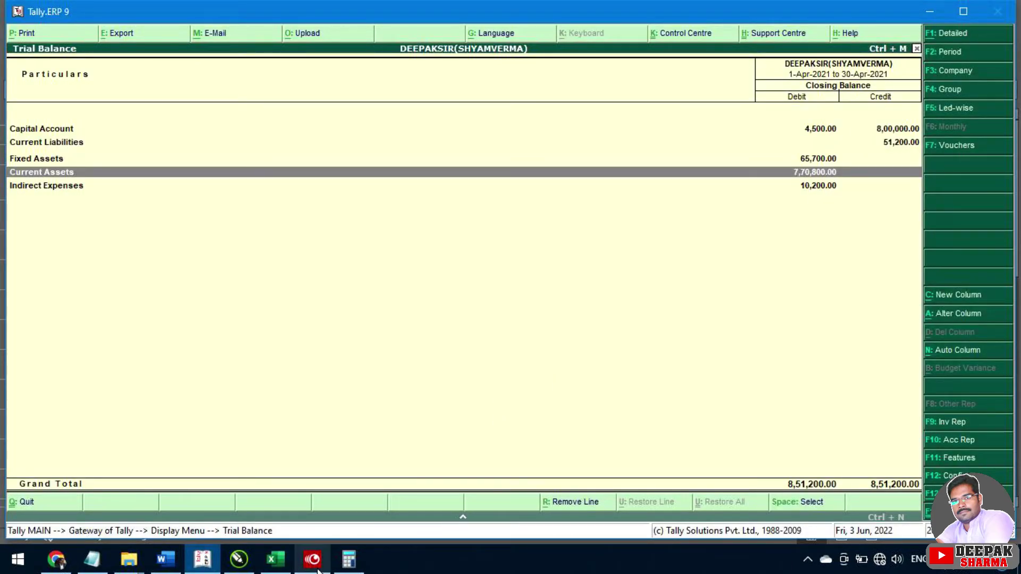
left_click(275, 559)
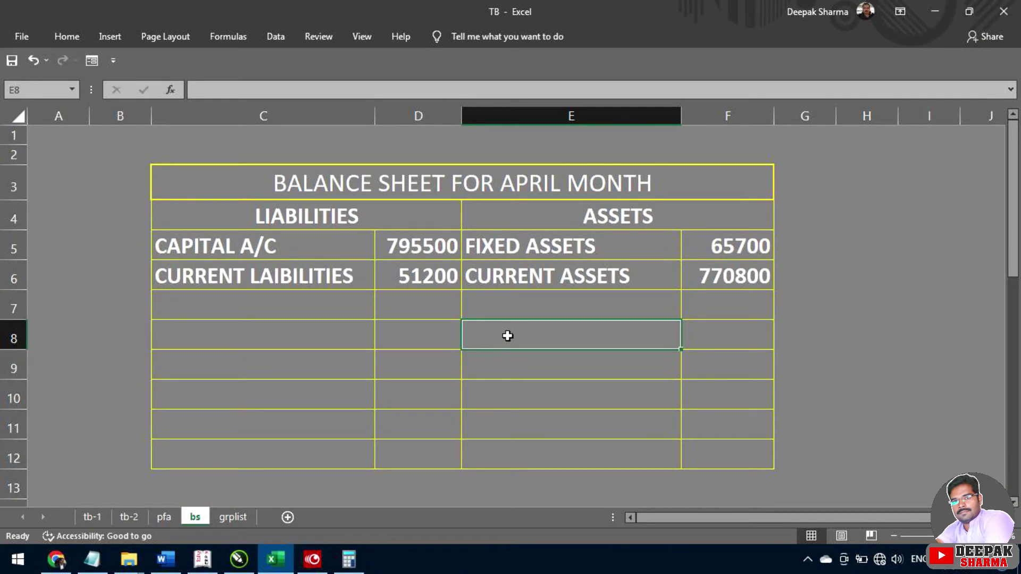
type("PROFIT")
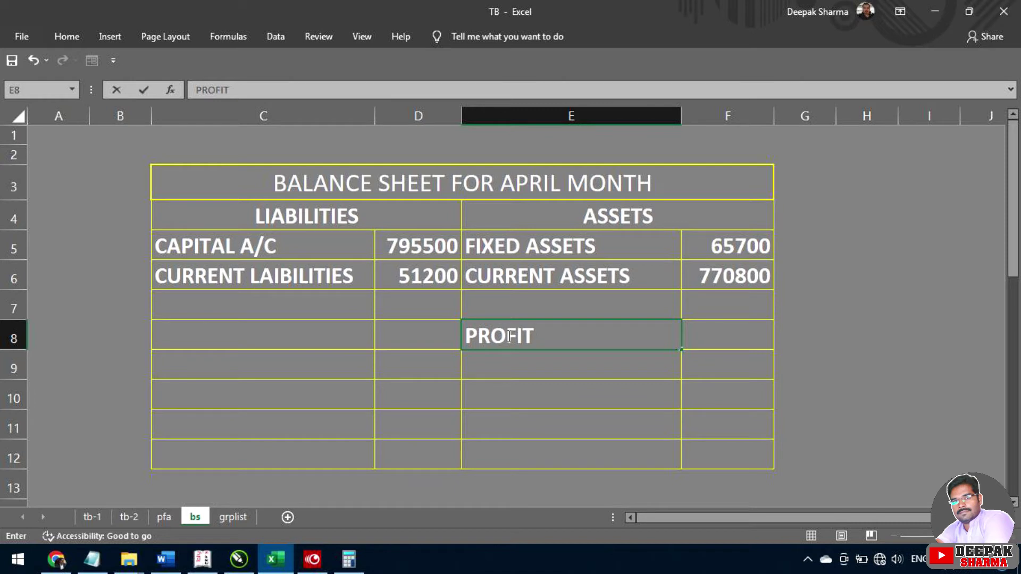
type(" & LOSS")
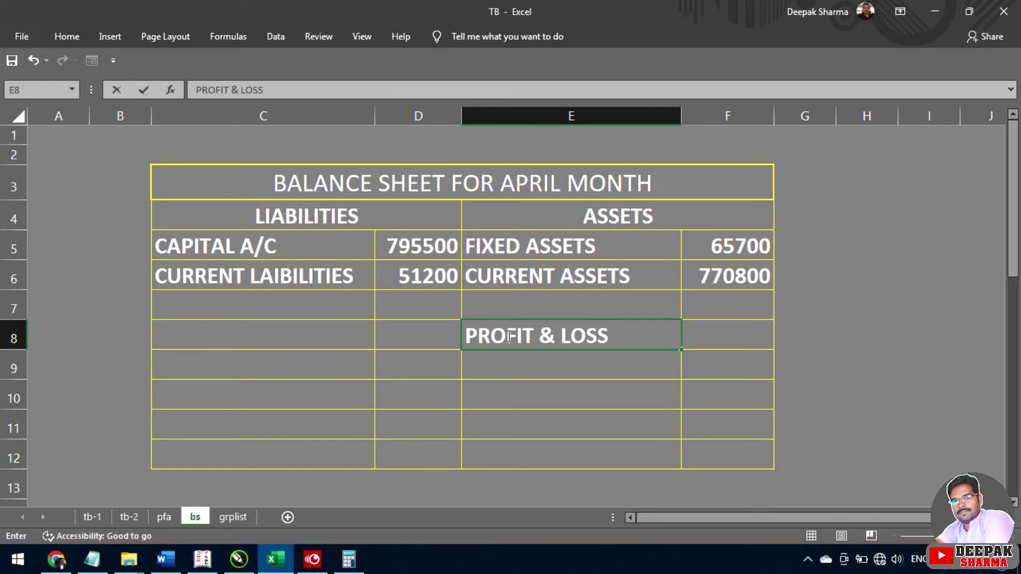
key("ctrl+Return")
key("Right")
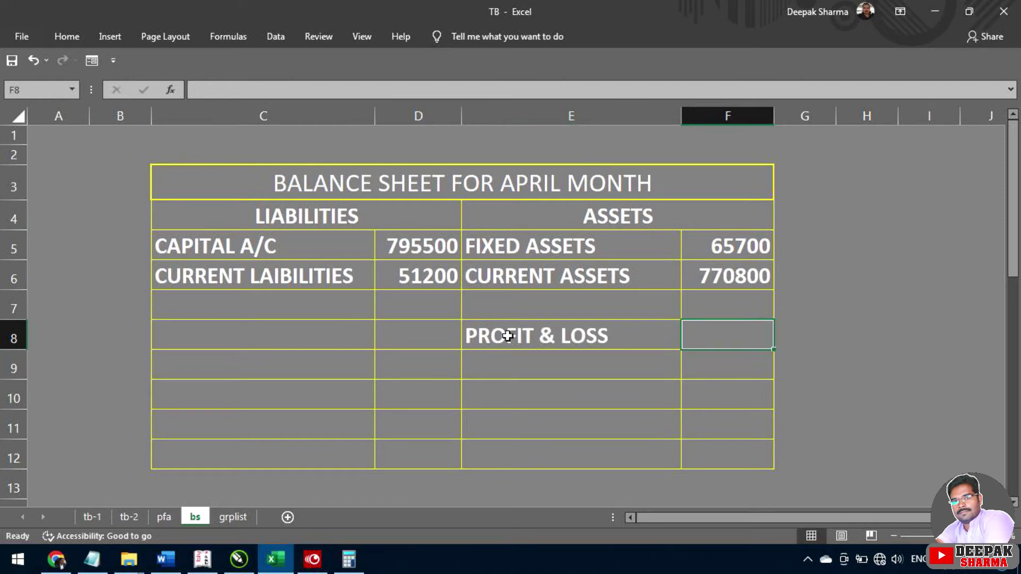
type("10200")
key("Return")
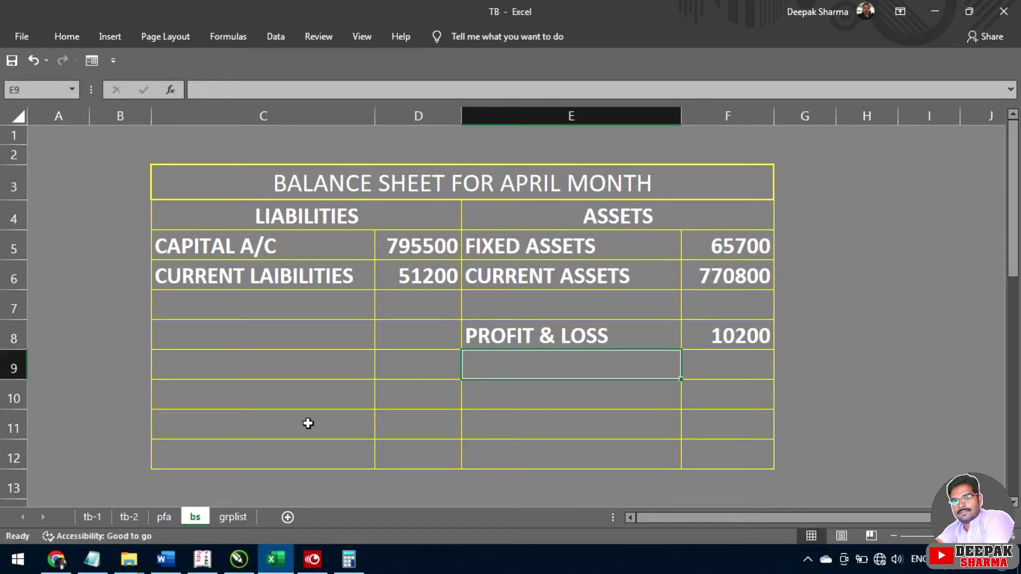
Step: Enter the label GRAND TOTAL in C11 on the liabilities side
left_click(286, 422)
type("GRAM")
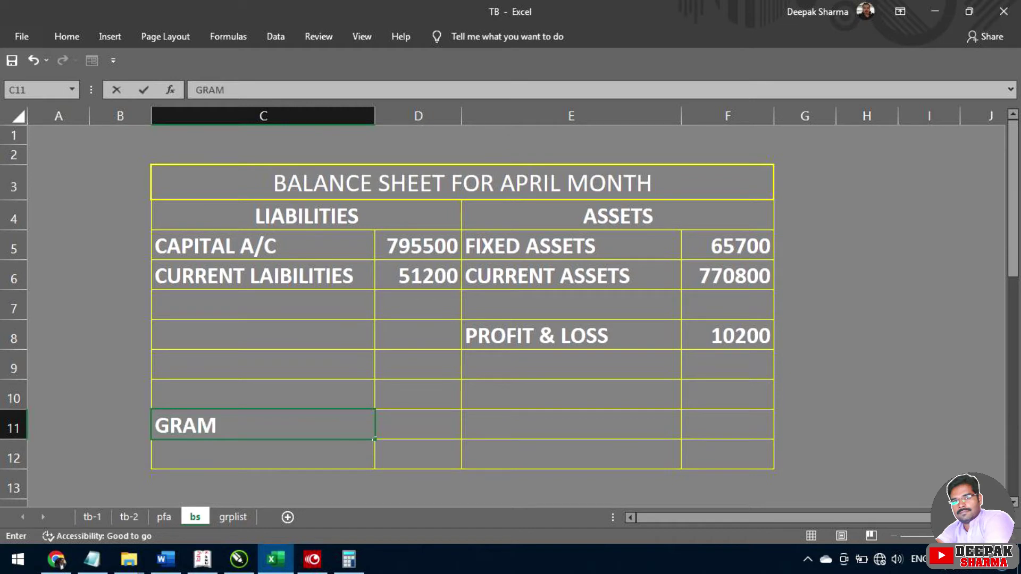
key("BackSpace")
type("ND TOTAL")
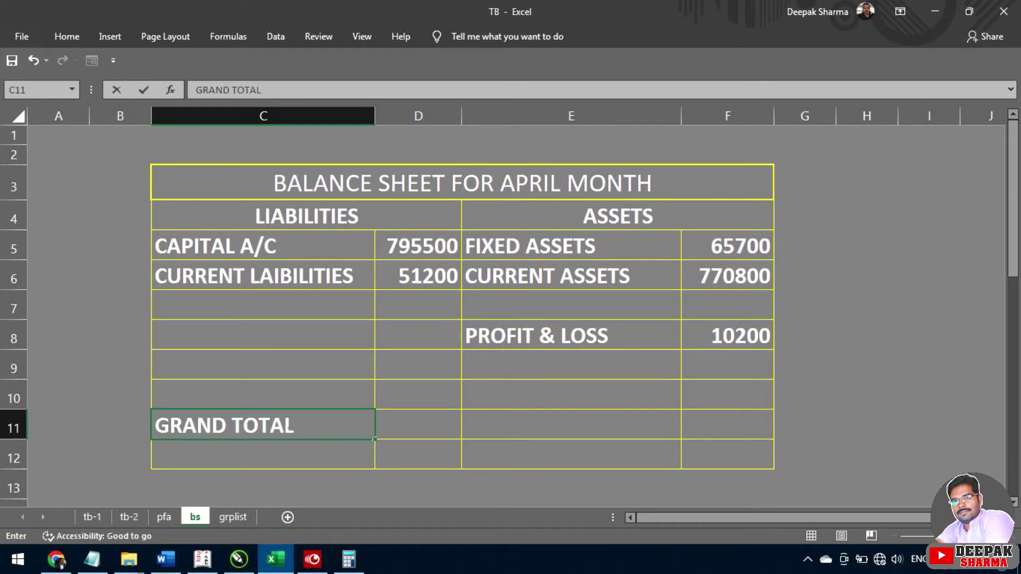
key("Tab")
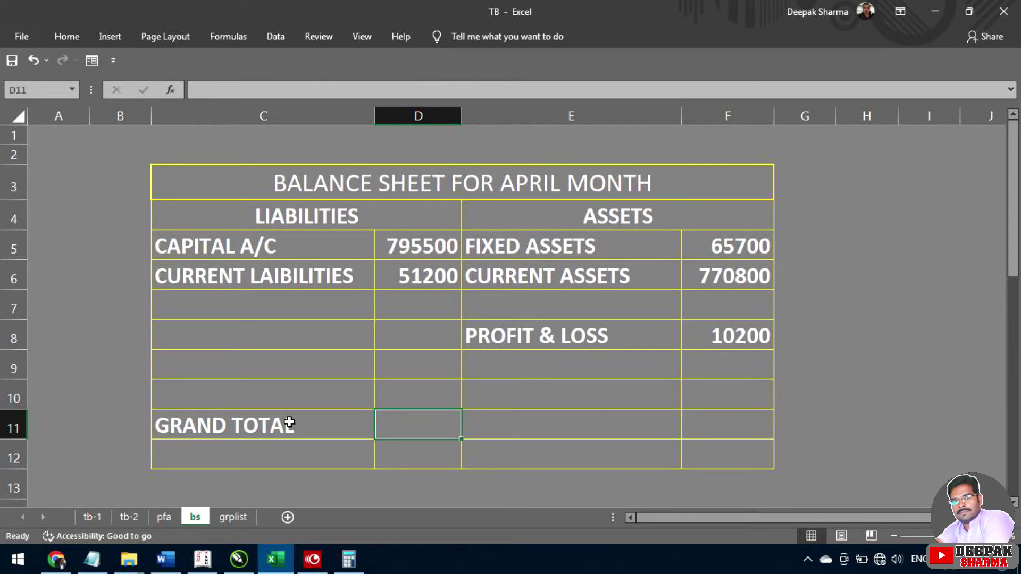
Step: Total the April liabilities in D11 with the formula =SUM(D5:D6)
type("=")
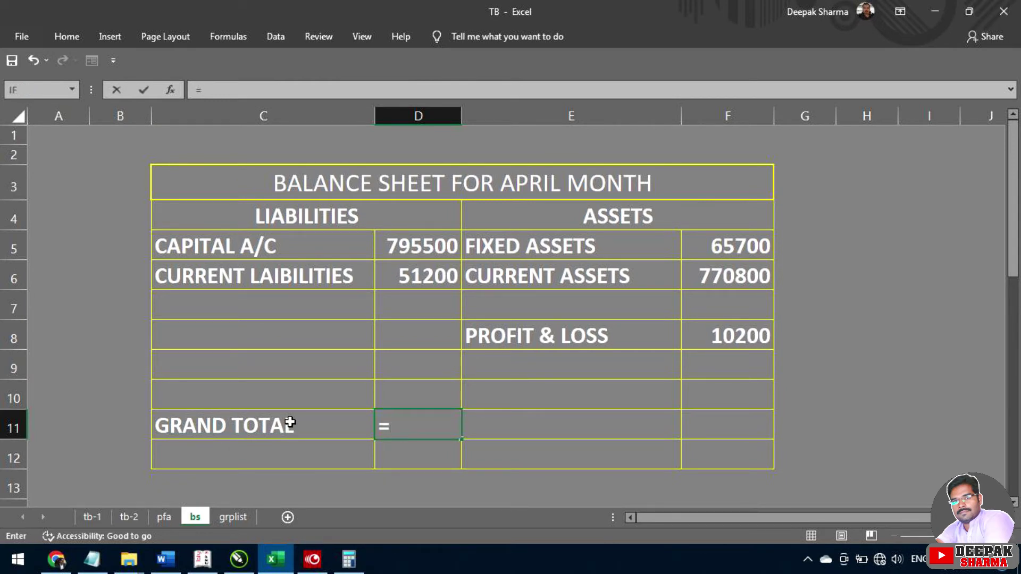
type("SUM(")
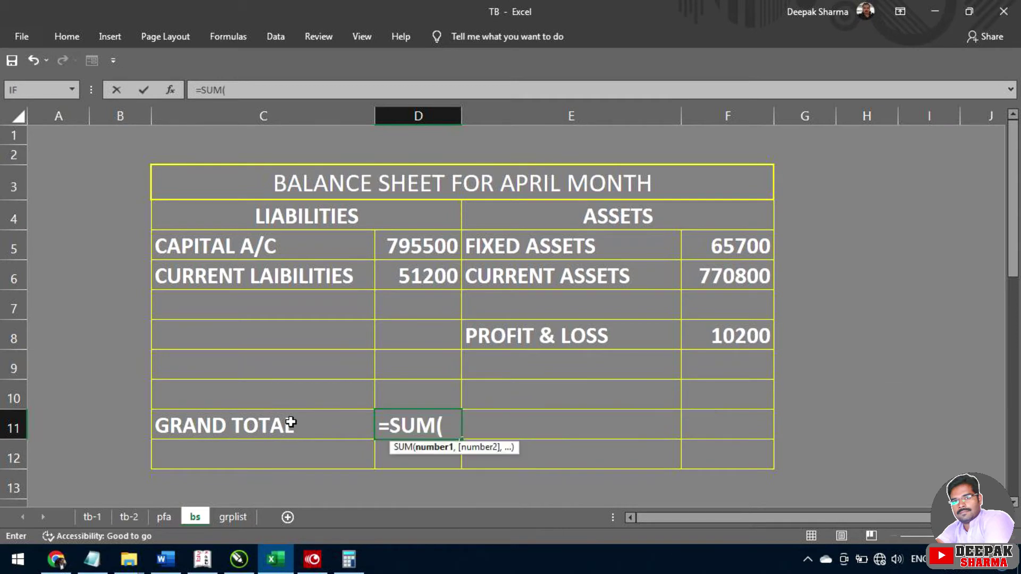
left_click_drag(399, 244, 395, 272)
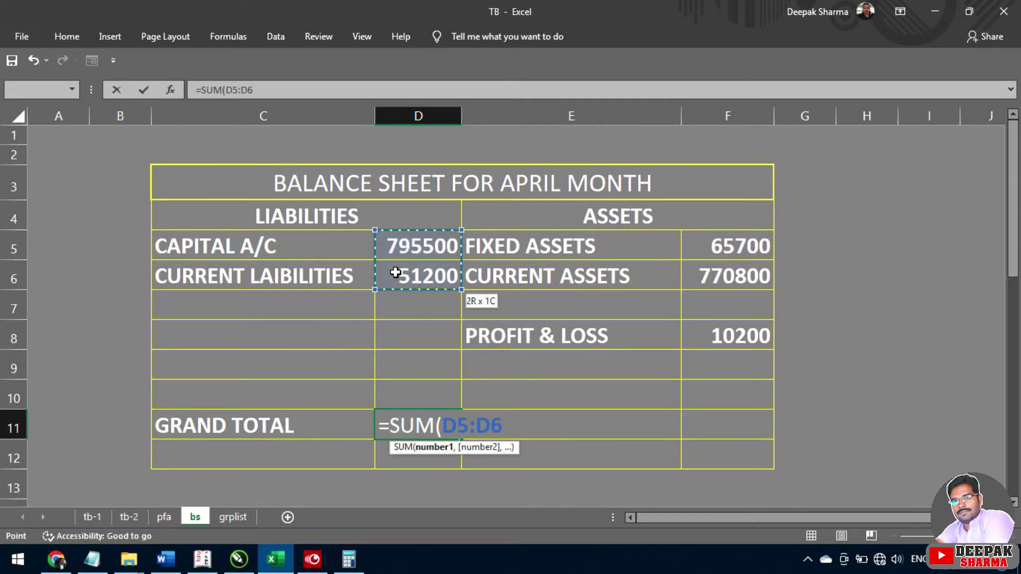
type(")")
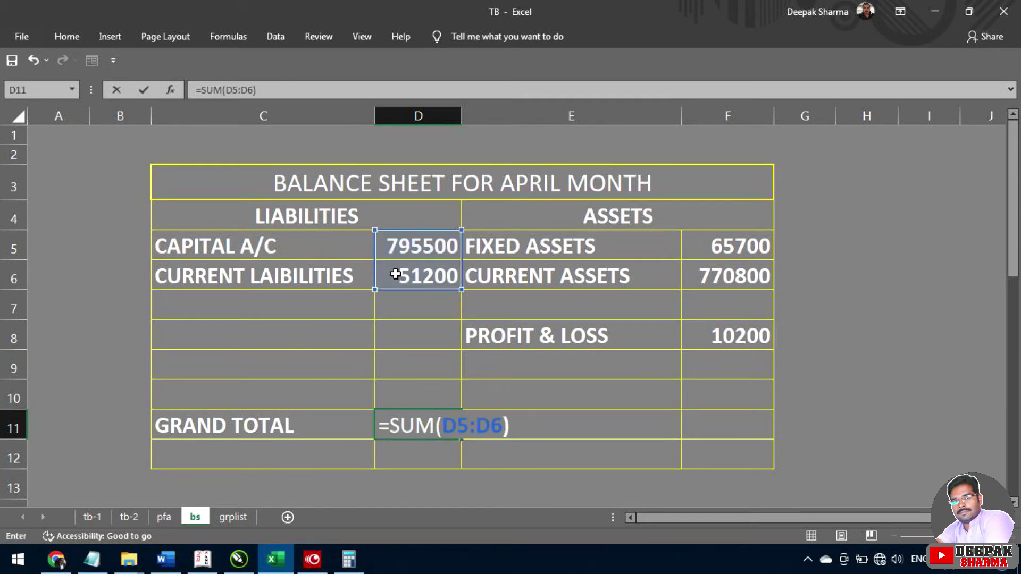
key("Return")
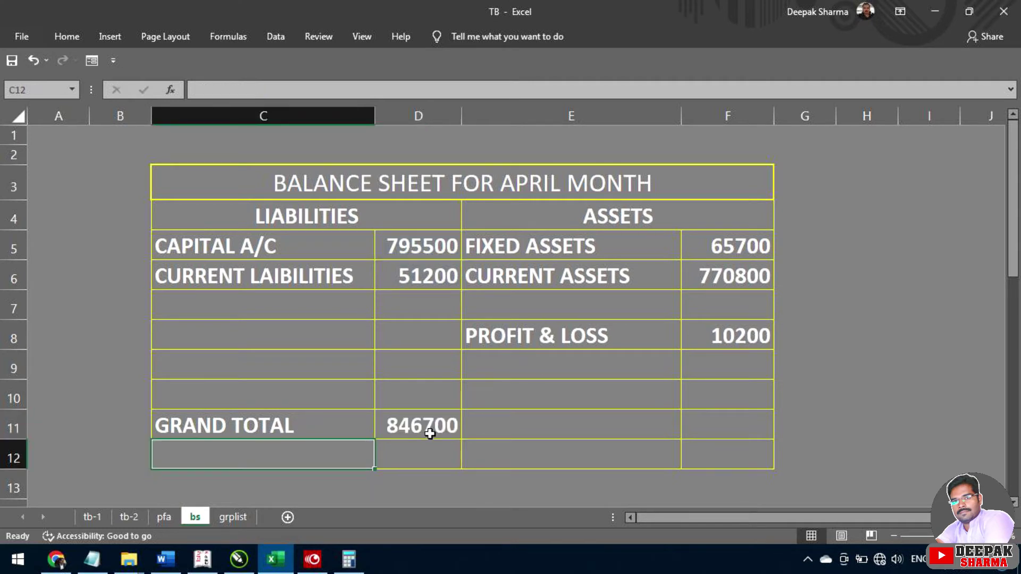
left_click(429, 433)
Step: Total the April assets side, including profit and loss, in F11 with the formula =SUM(F5:F8)
left_click(714, 431)
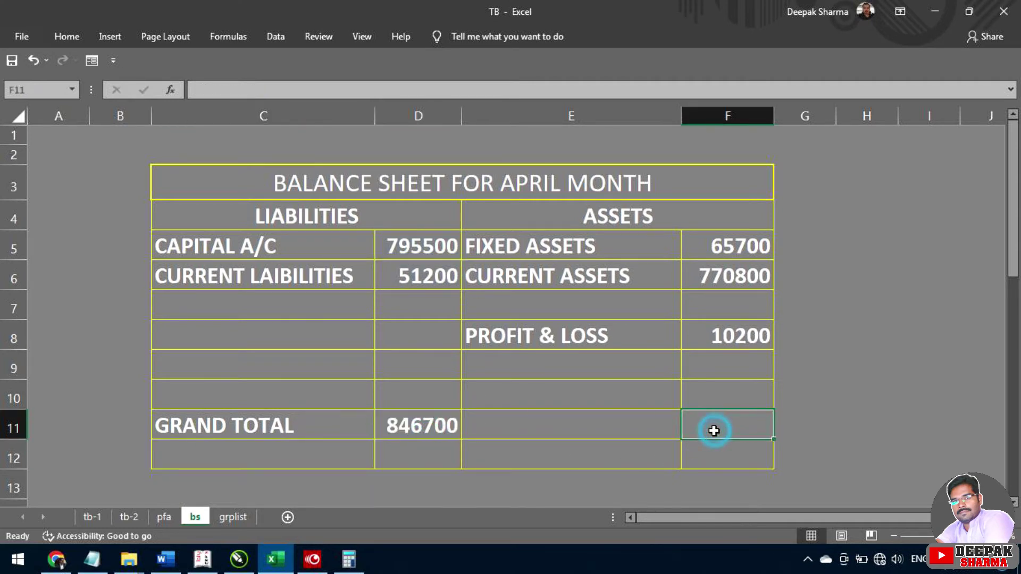
type("=")
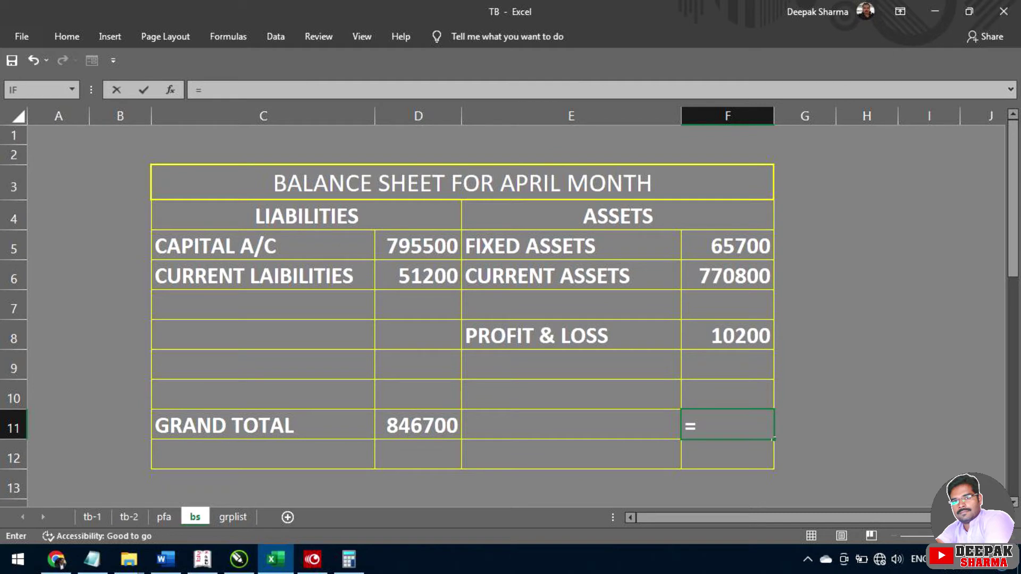
type("SUM(")
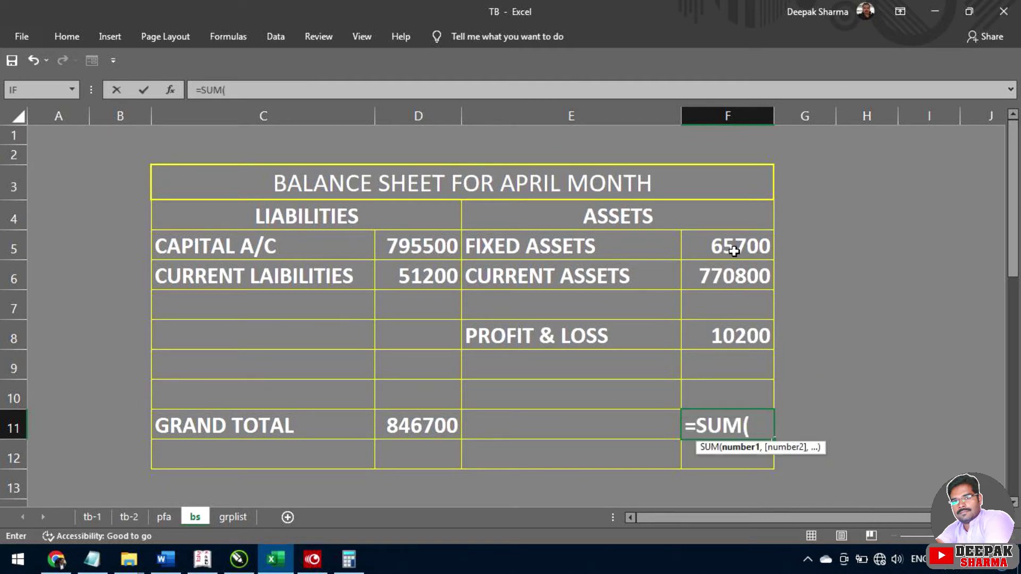
left_click_drag(734, 250, 732, 332)
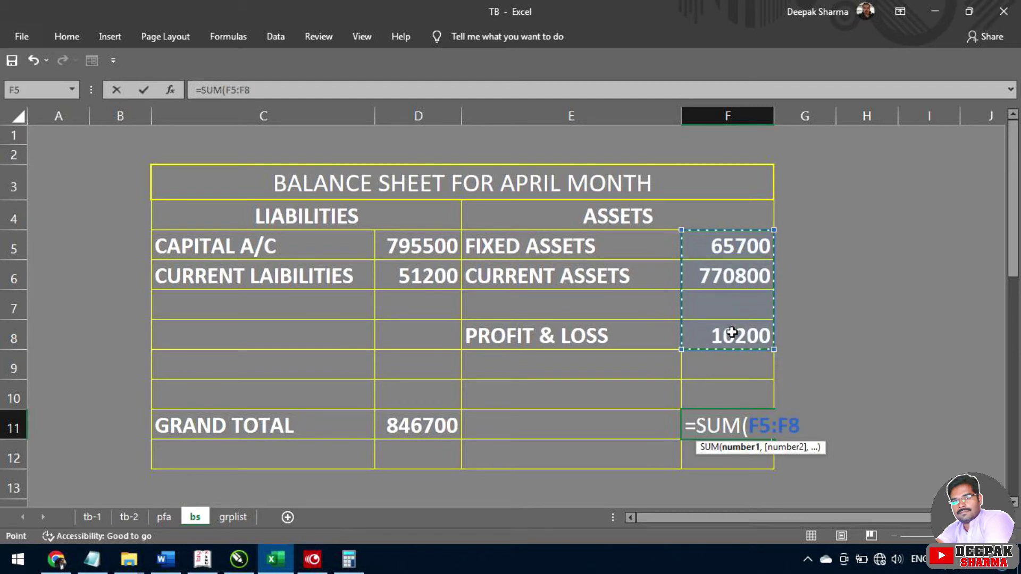
type(")")
key("Return")
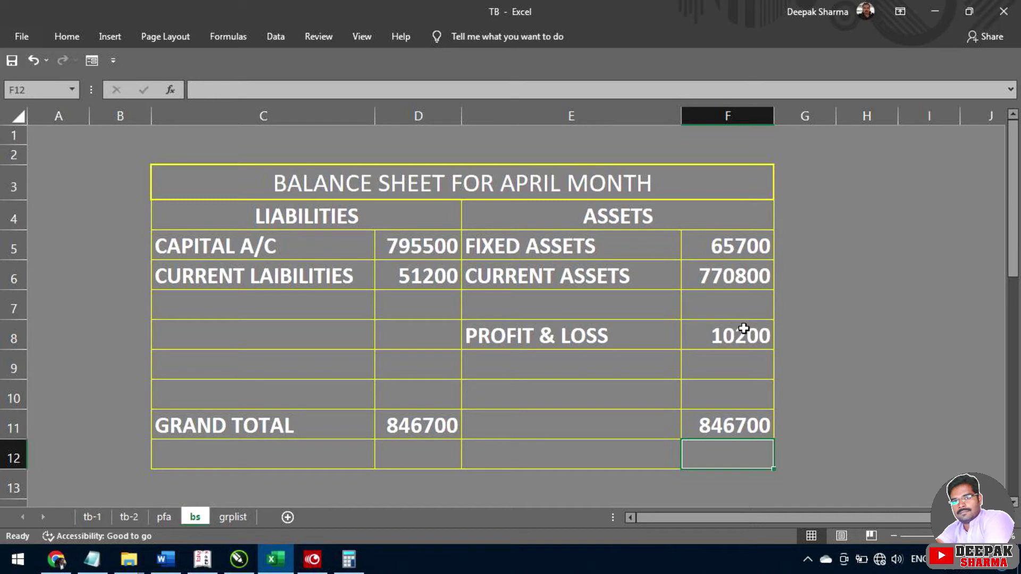
Step: Merge and center C23:D23 in the May balance sheet and enter the heading LIABILITIES
scroll(808, 321, "down", 6)
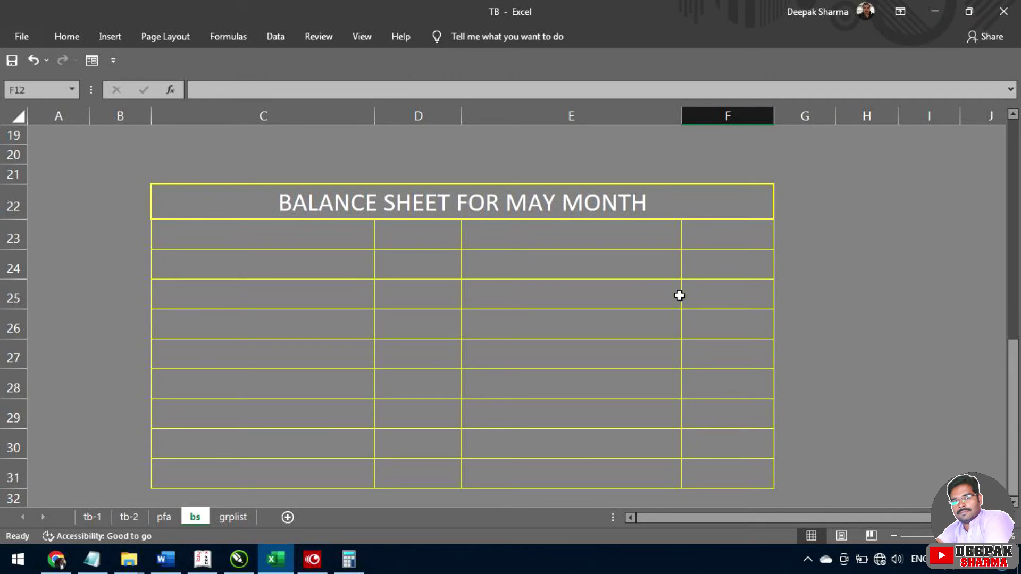
left_click_drag(331, 242, 396, 241)
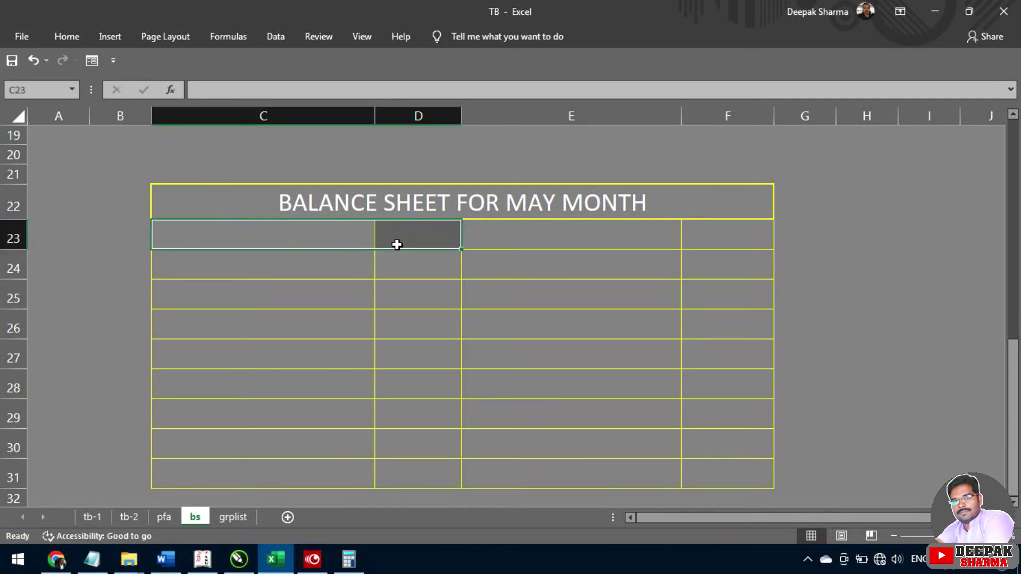
left_click(63, 31)
left_click(412, 87)
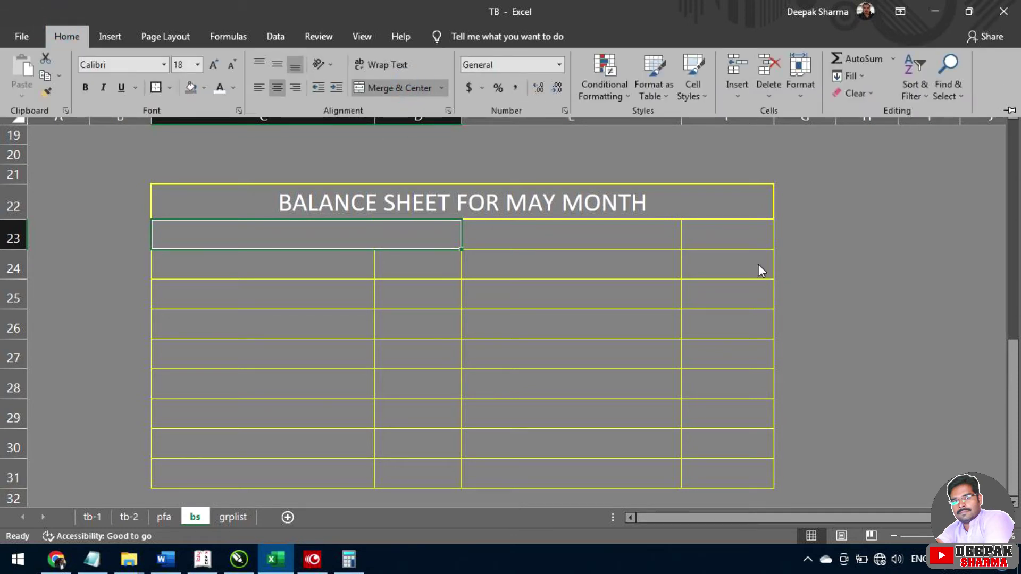
type("LIABILI")
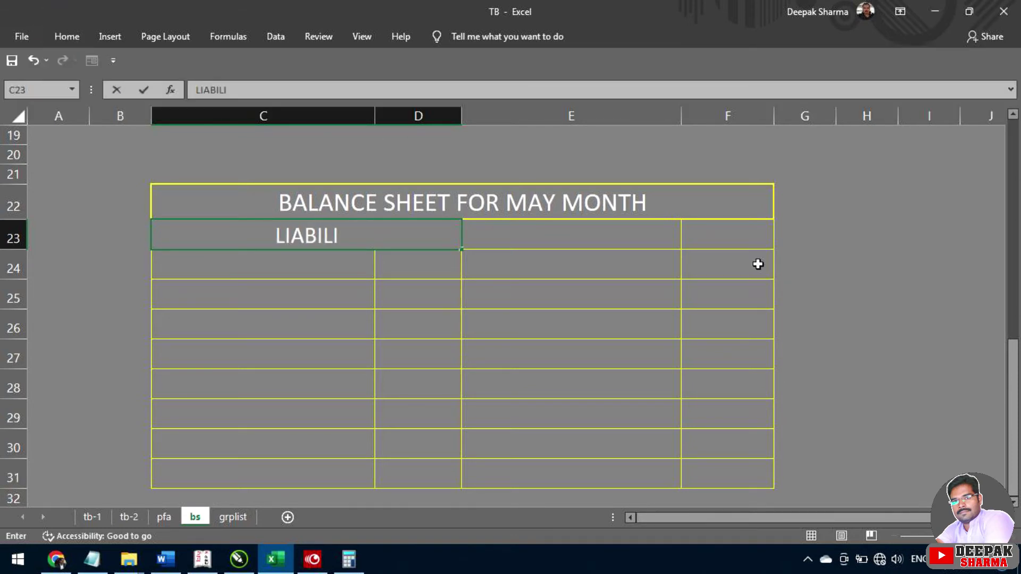
type("TIES")
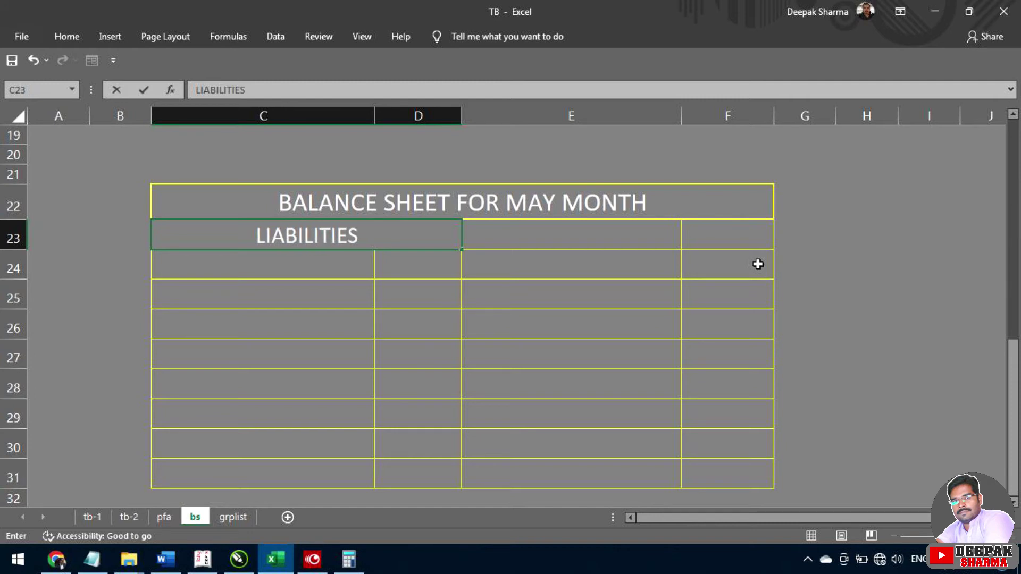
key("Tab")
Step: Merge and center E23:F23 in the May balance sheet and enter the heading ASSETS
left_click_drag(661, 231, 690, 232)
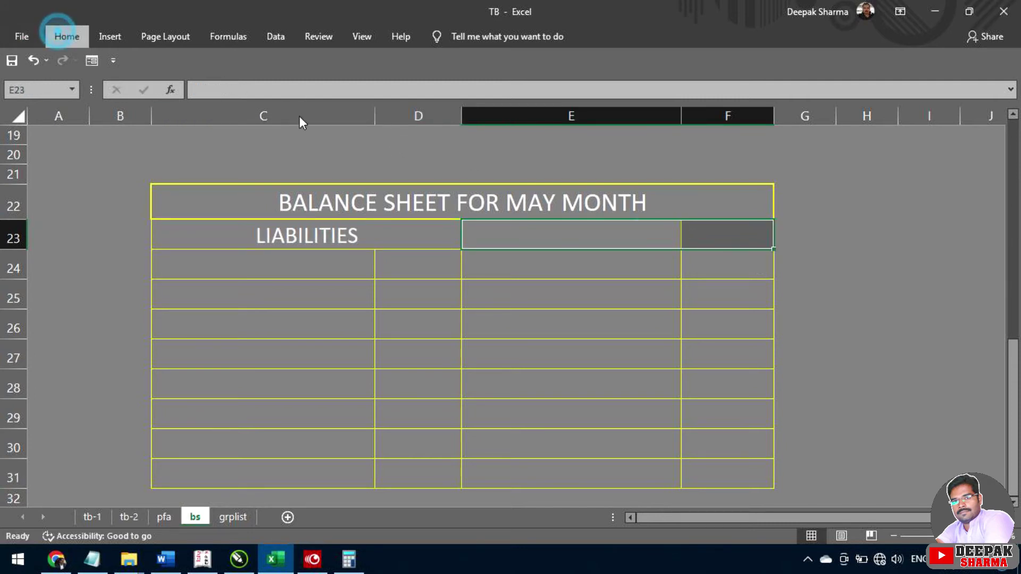
left_click(422, 87)
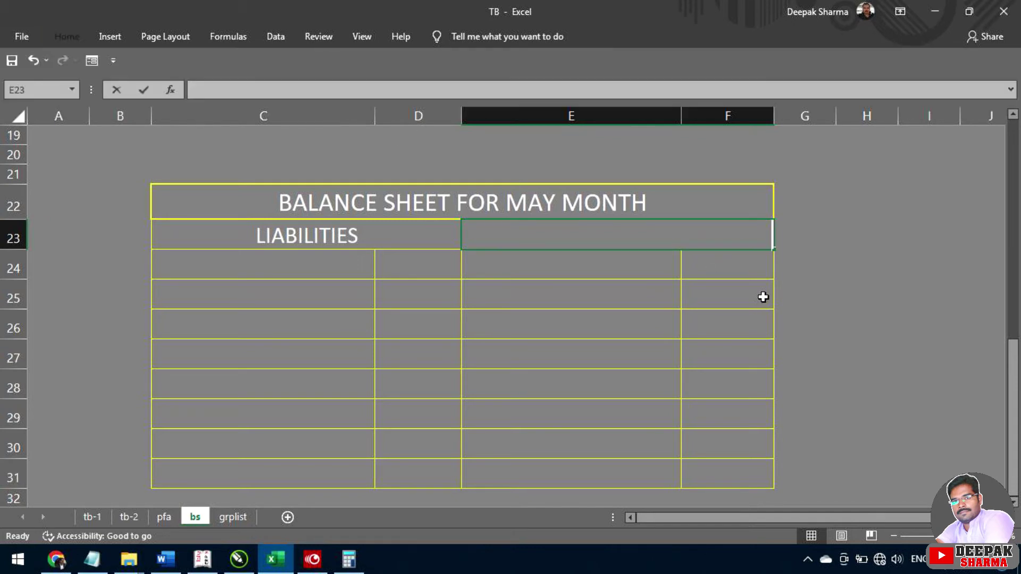
type("ASSTE")
key("BackSpace")
key("BackSpace")
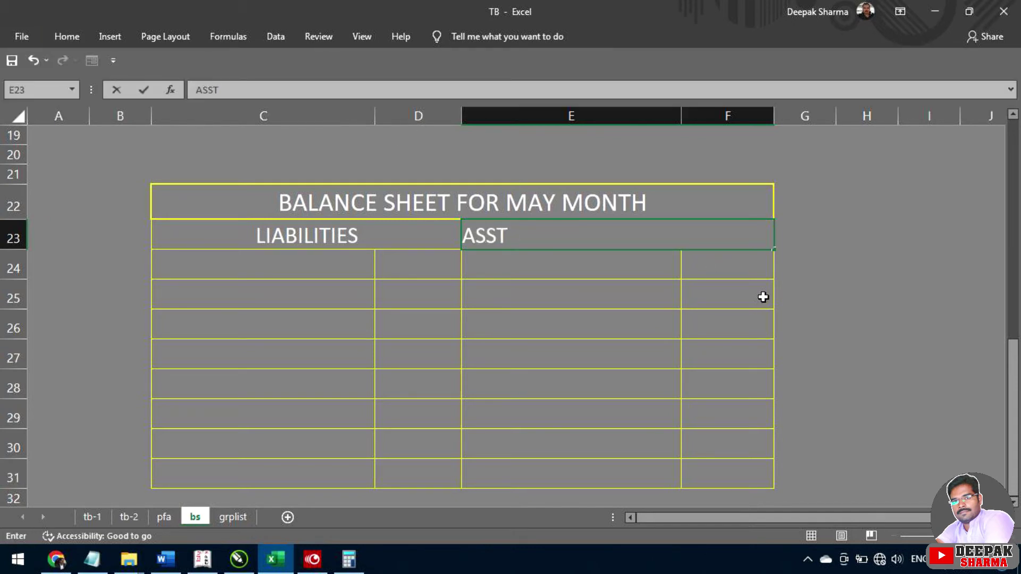
type("ETS")
key("Return")
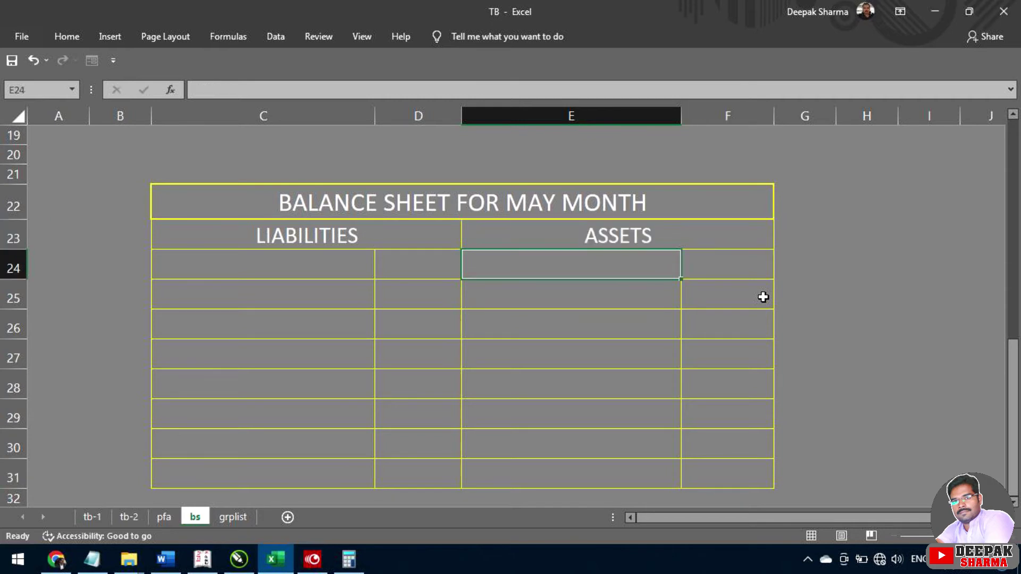
Step: Make the May balance sheet range C23:F31 bold, from the LIABILITIES and ASSETS headings down to the last row
left_click_drag(313, 235, 628, 461)
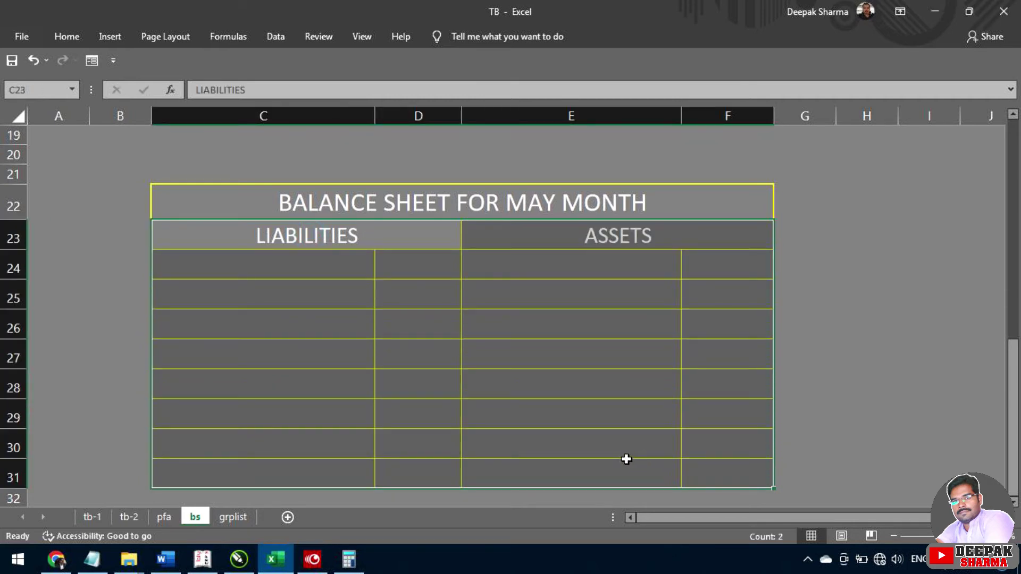
key("ctrl+b")
left_click(834, 293)
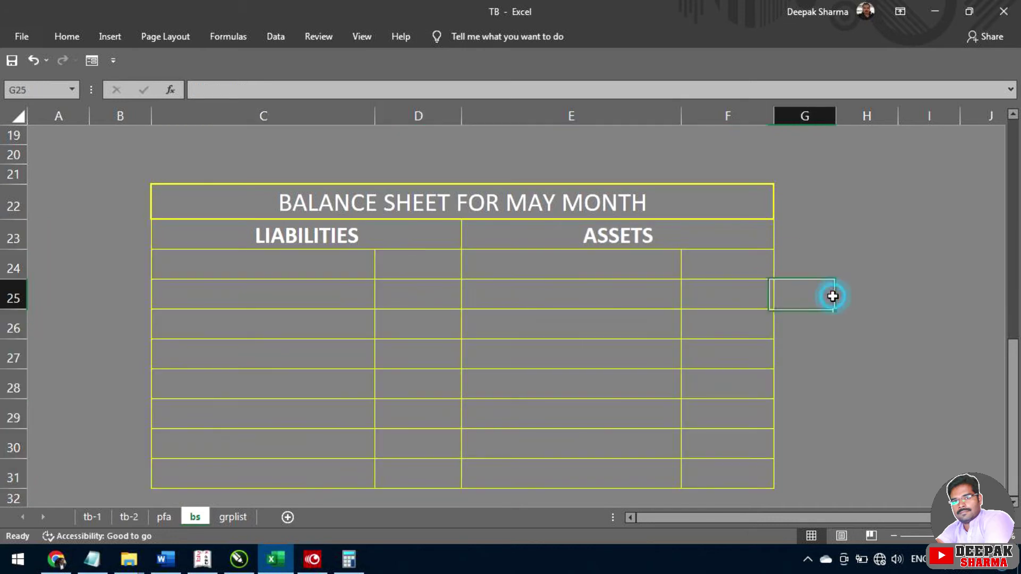
Step: Enter the May liabilities labels CAPITAL A/C in C24 and CURRENT LIABILITIES in C25
left_click(298, 268)
type("CAPIT")
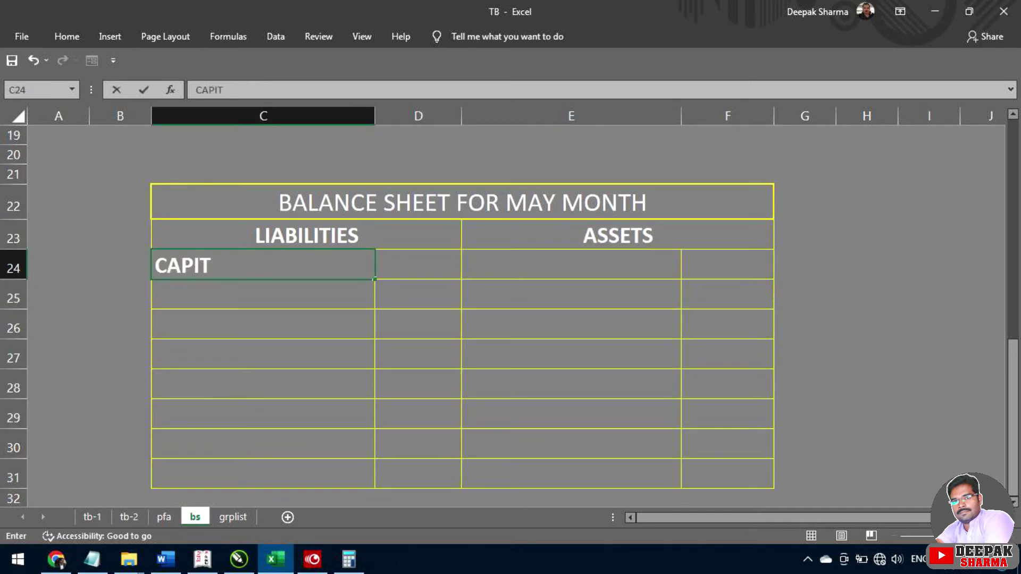
type("AL A/C")
key("Return")
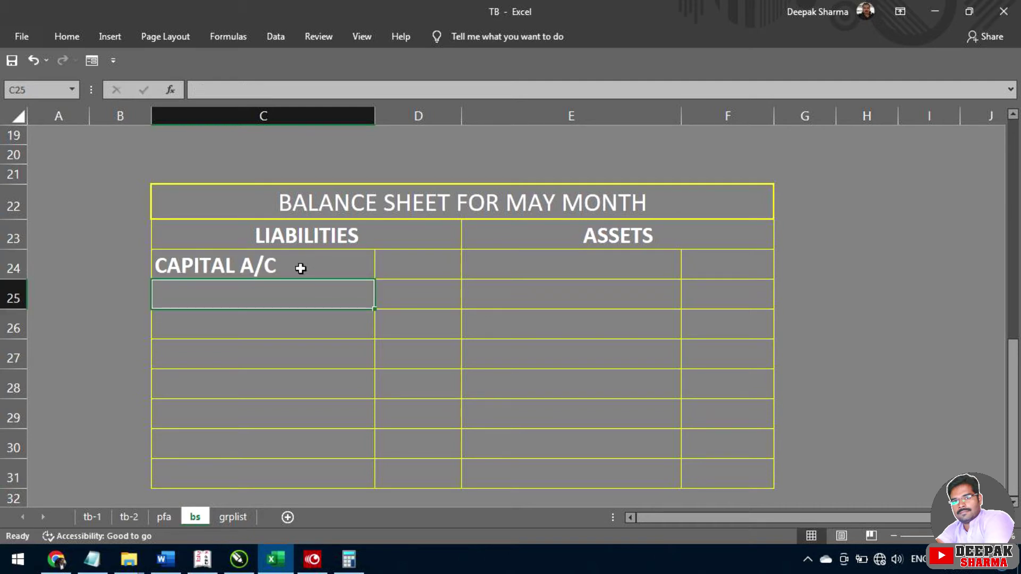
type("CURR")
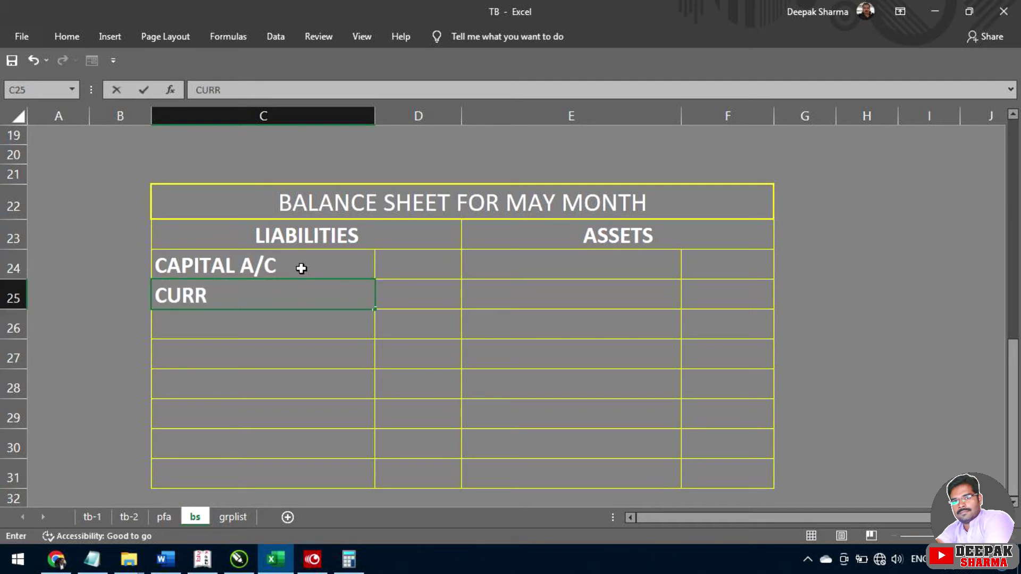
type("ENT LIA")
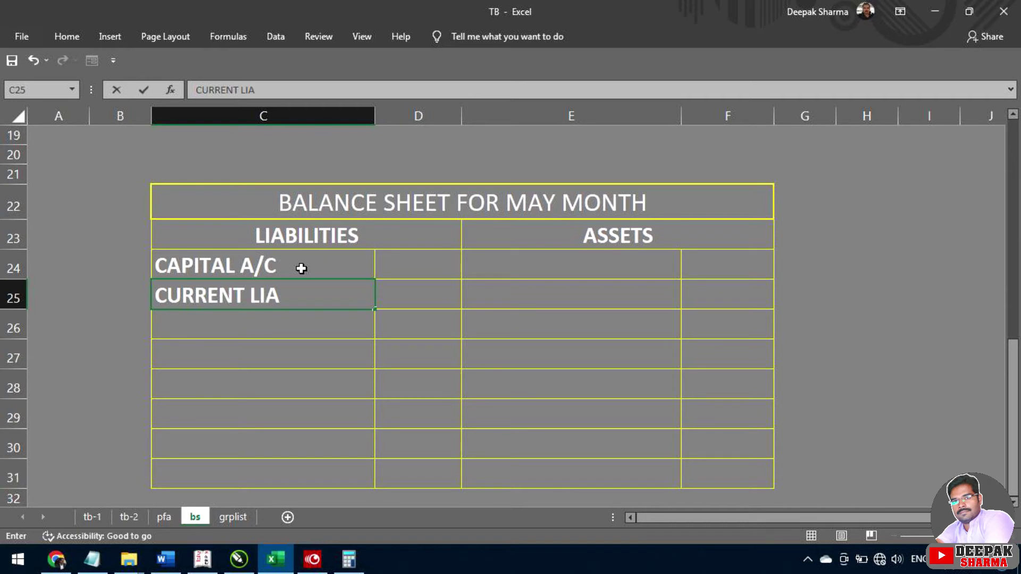
type("BILITIES")
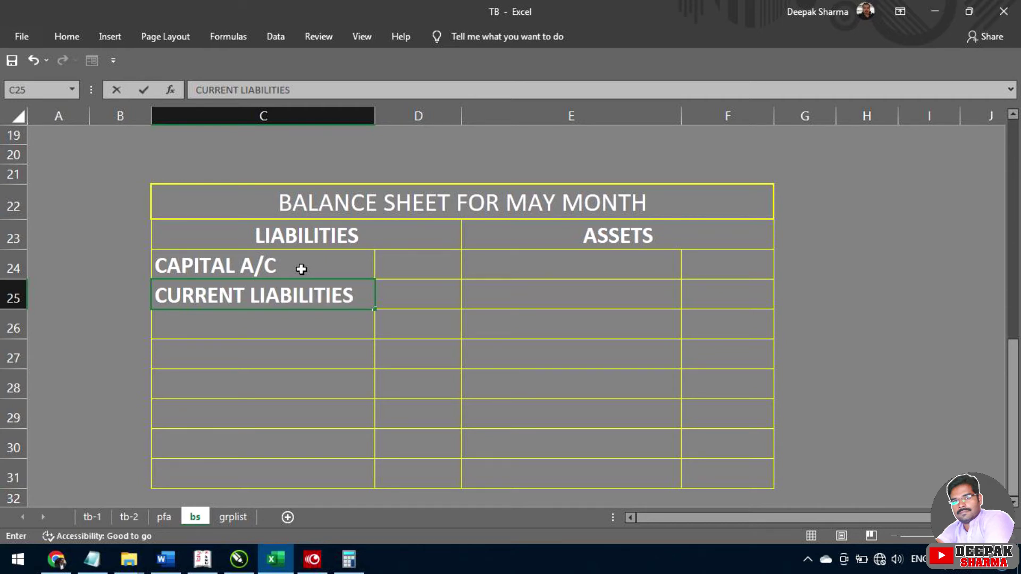
Step: Enter the May assets labels FIXED ASSETS in E24 and CURRENT ASSETS in E25
left_click(525, 264)
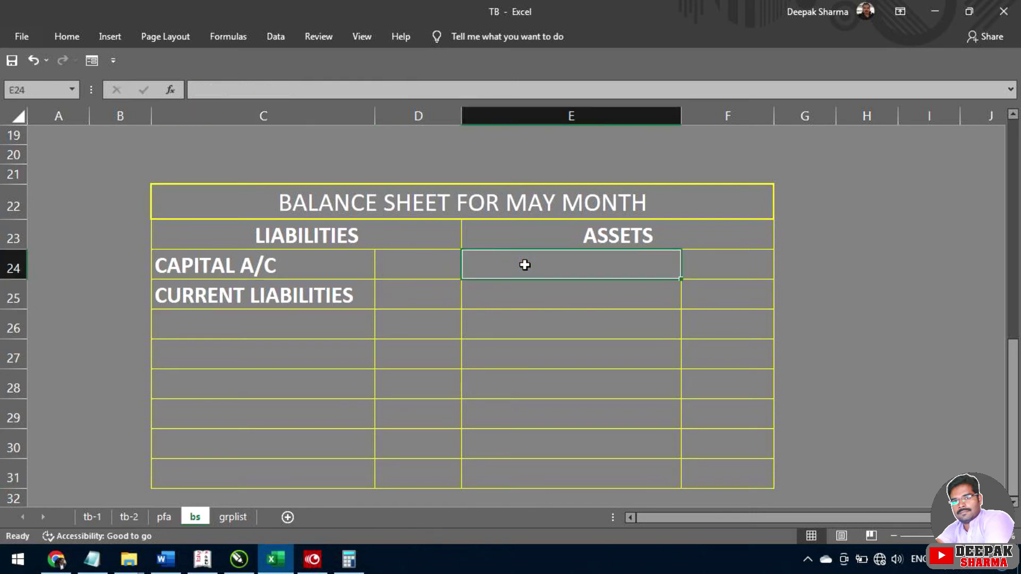
type("FI")
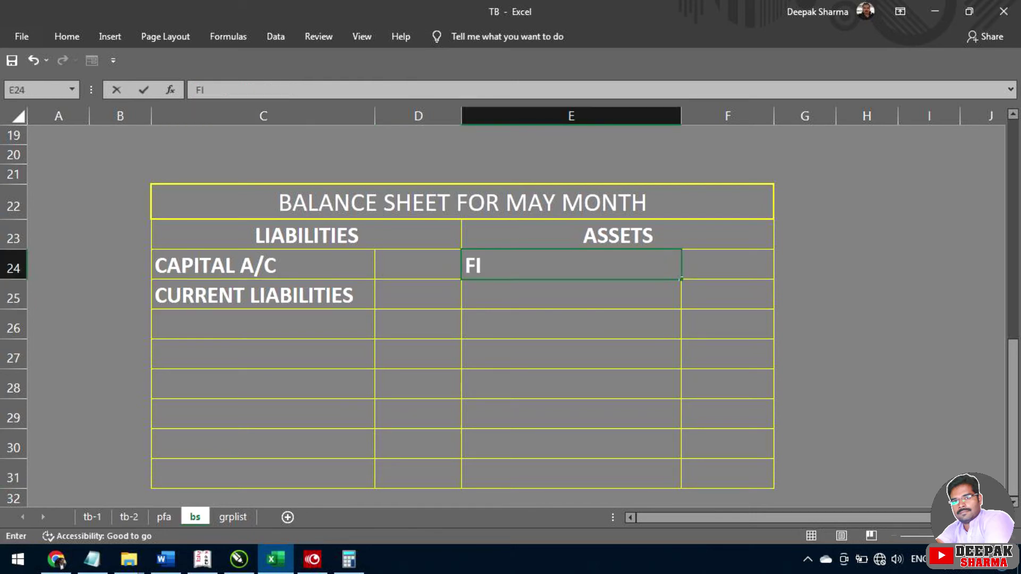
type("XED ASS")
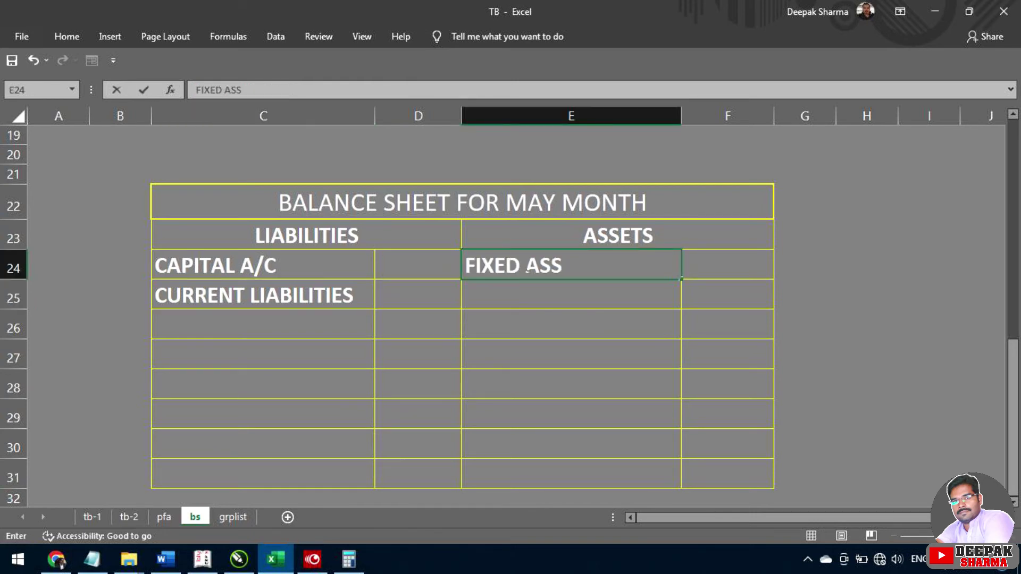
type("ETS")
key("Return")
type("CU")
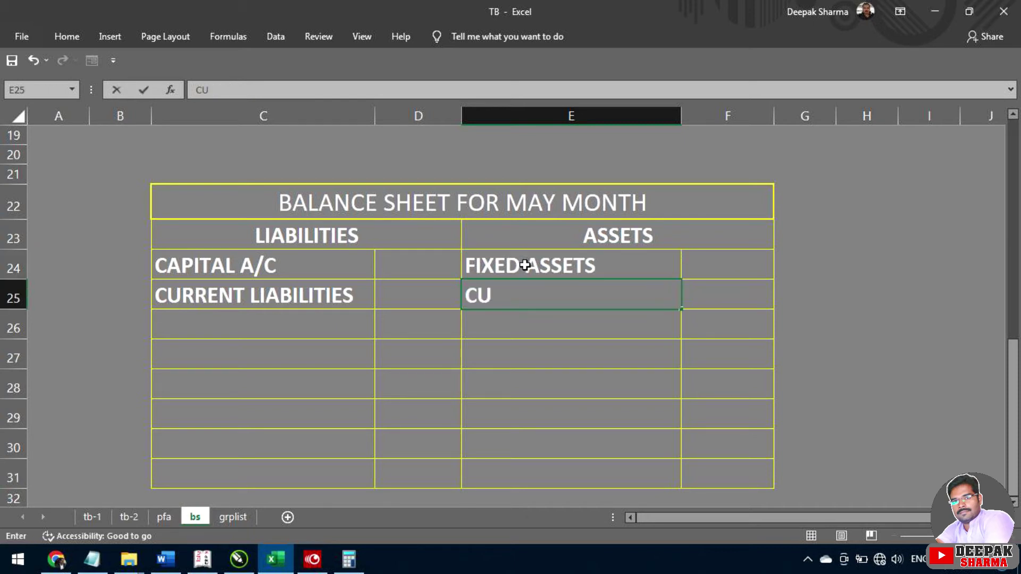
type("RRENT")
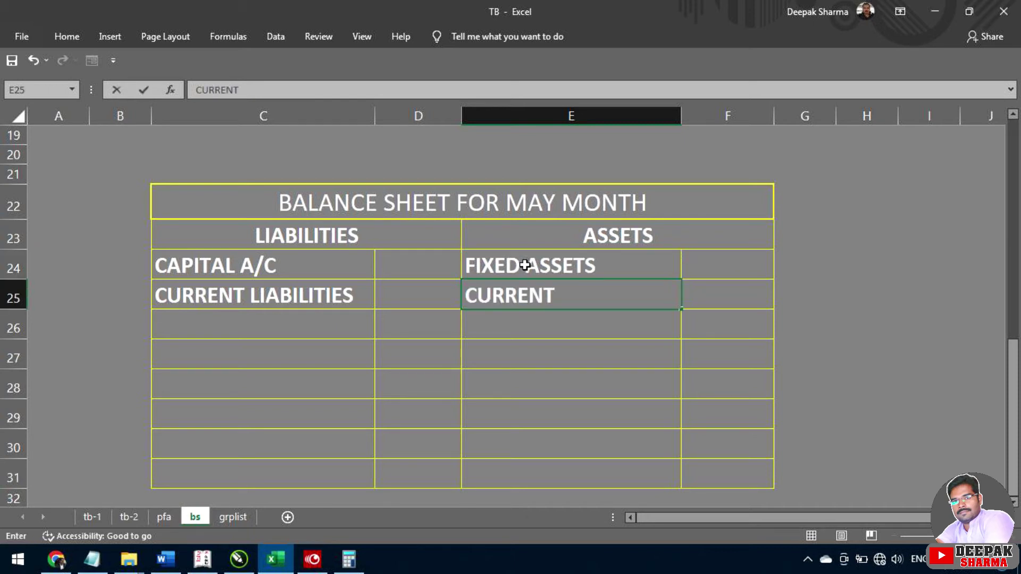
type(" ASSETS")
key("Return")
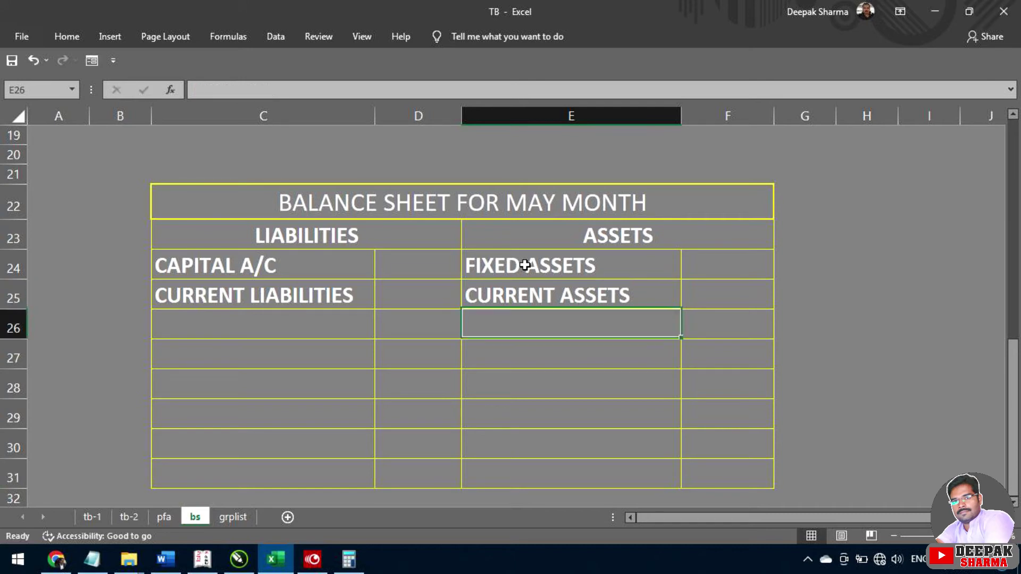
Step: Switch to Tally and change the trial balance period to run from 1-4-2021 to 30-5-2021
left_click(203, 560)
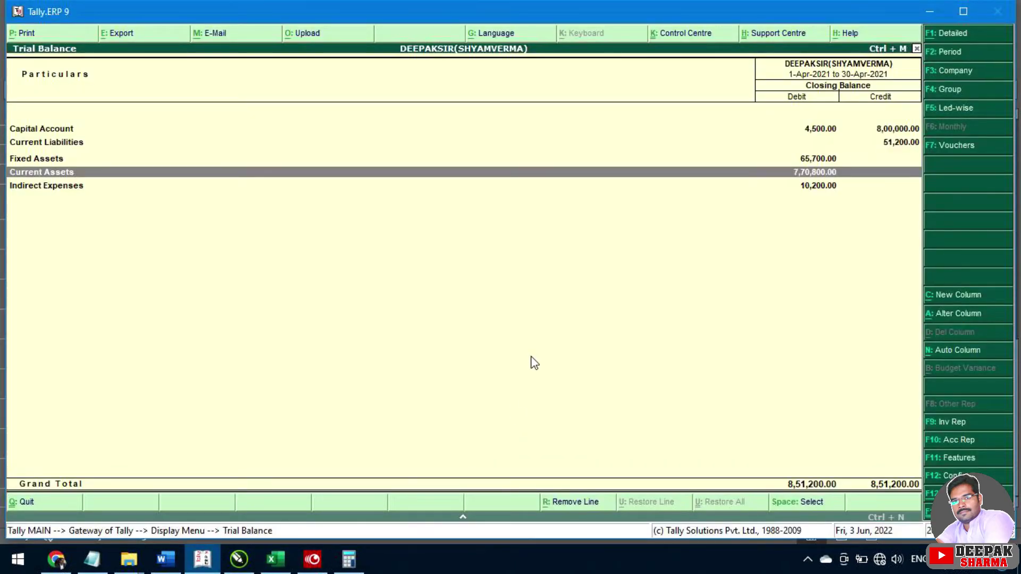
key("F2")
key("Return")
type("30")
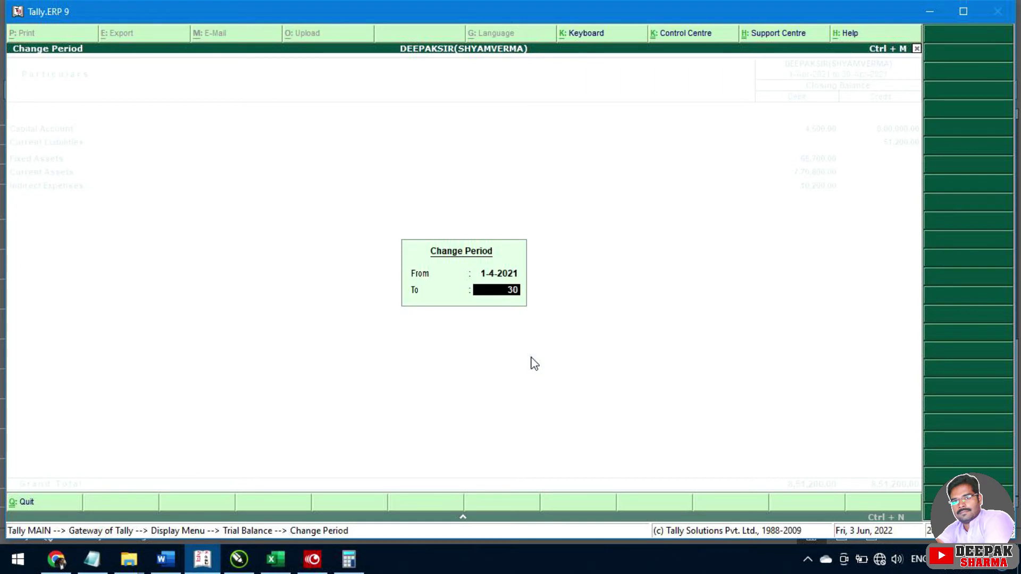
type("-5")
key("Return")
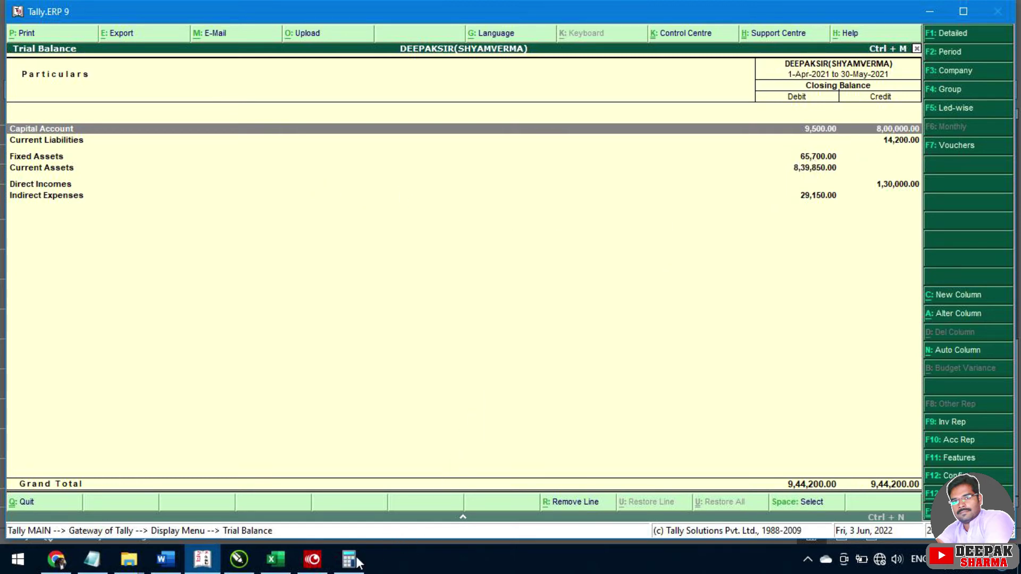
Step: Switch to Calculator and subtract the capital account debit 9500 from its credit 800000
left_click(337, 566)
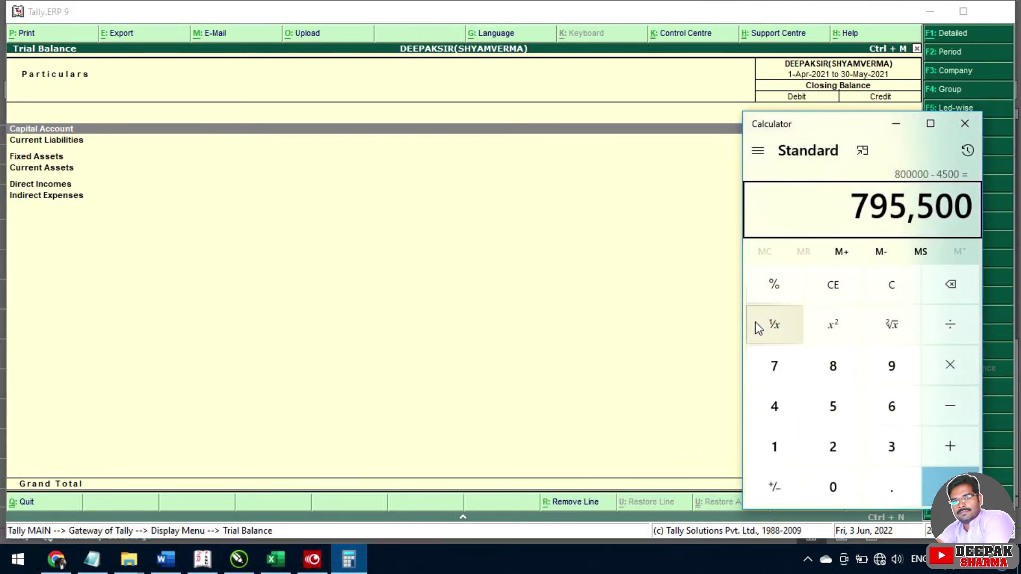
key("Escape")
type("8000000")
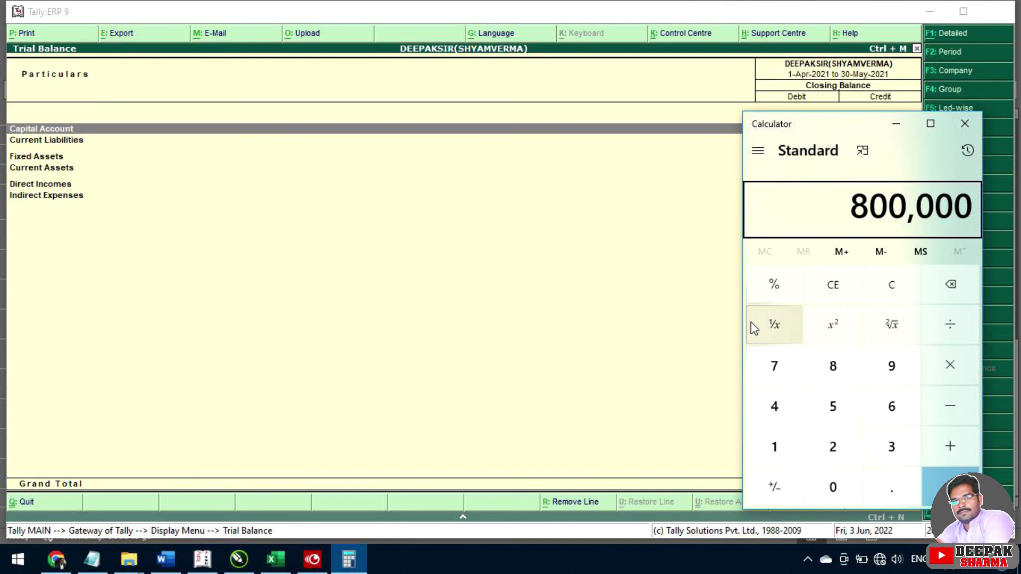
key("minus")
type("9500")
key("Return")
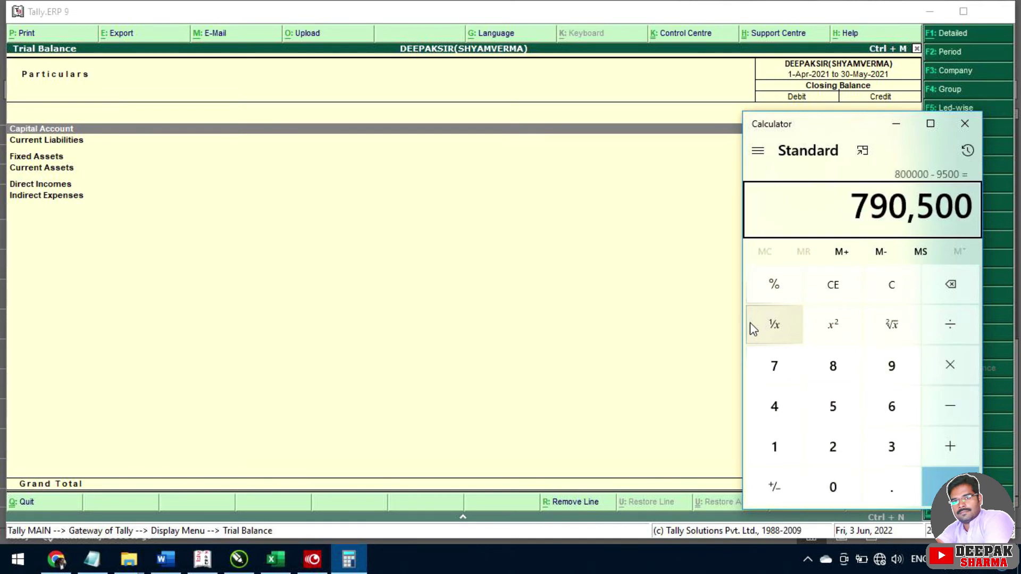
Step: Switch to Excel and enter the May capital account amount 790500 in D24
left_click(275, 558)
left_click(403, 269)
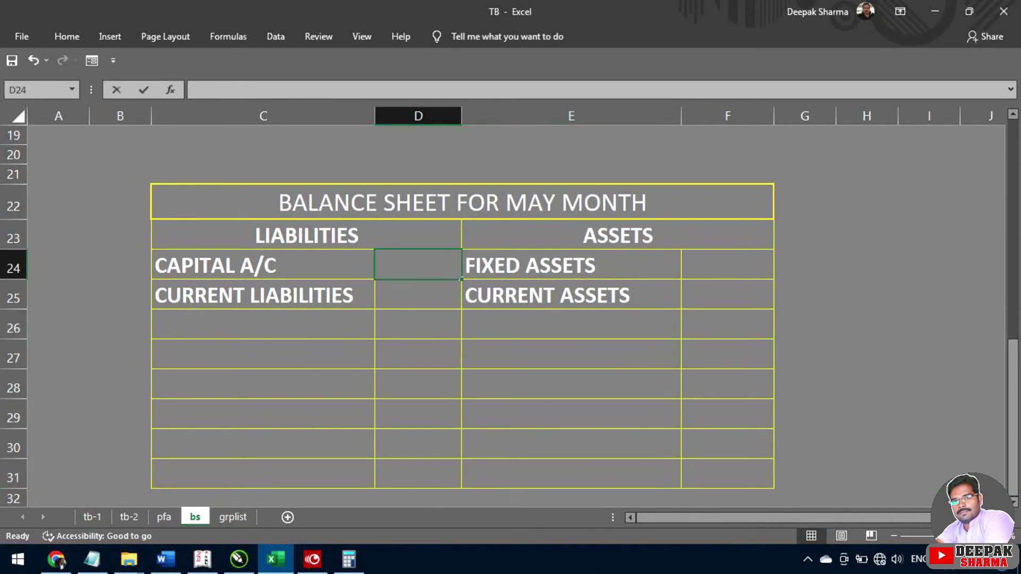
type("790500")
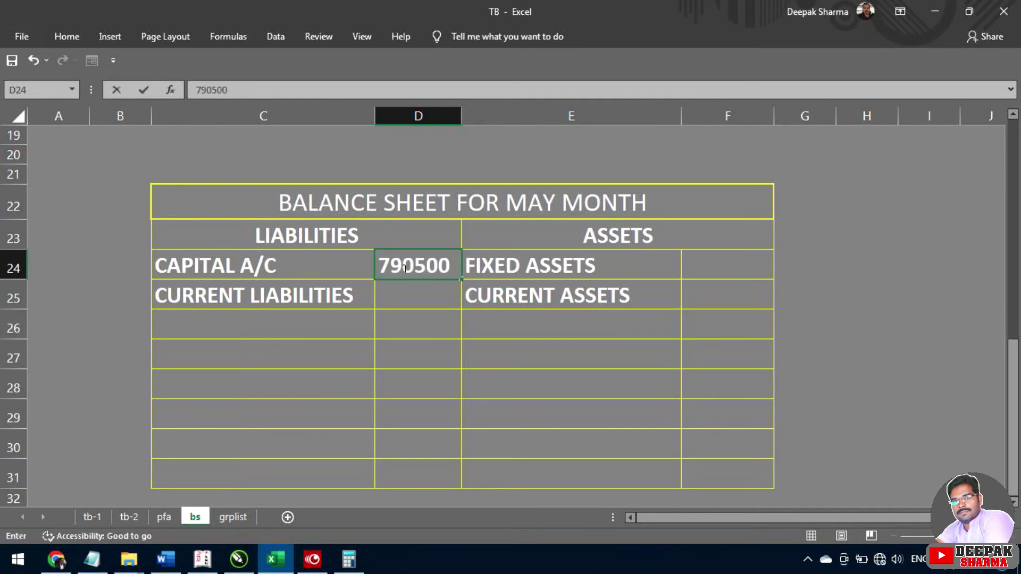
key("Return")
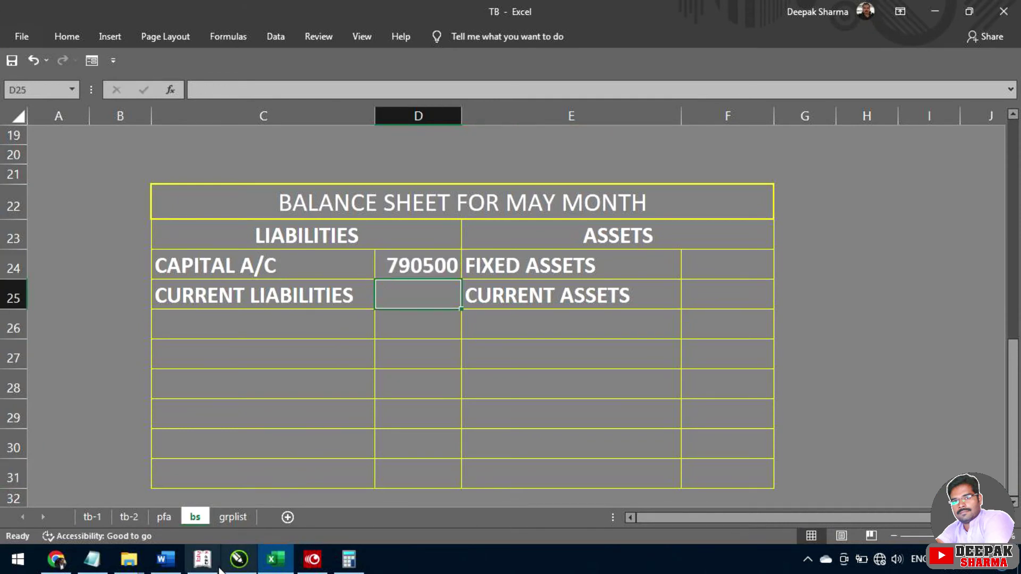
Step: Check current liabilities in the Tally trial balance and enter 14200 in D25 of the Excel sheet
left_click(202, 559)
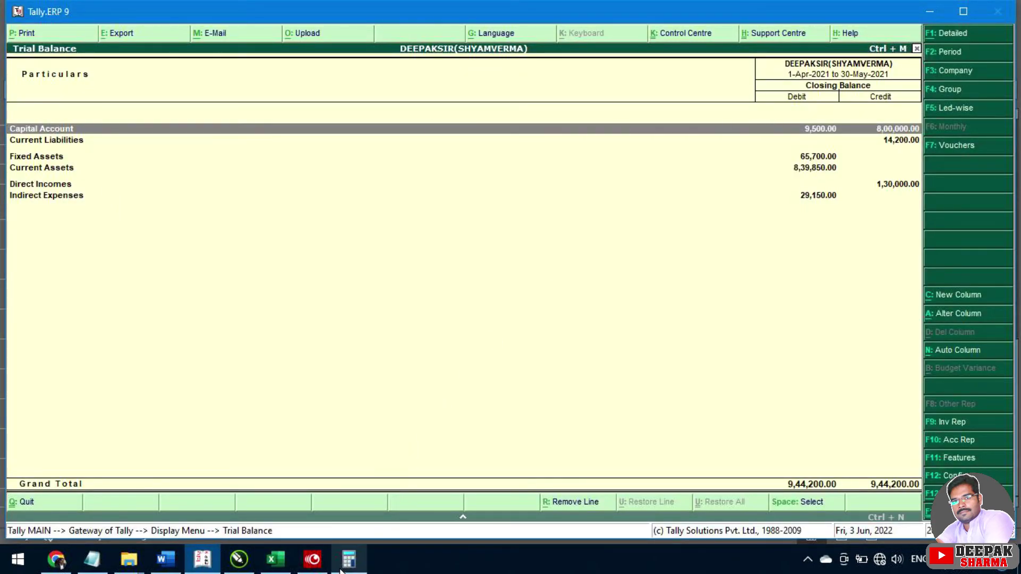
left_click(276, 559)
type("14200")
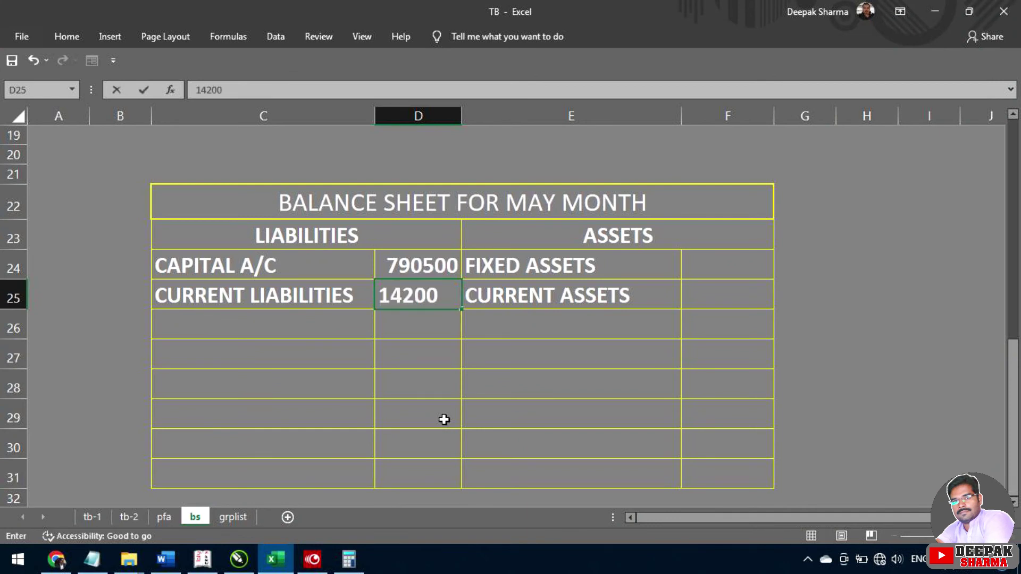
key("Return")
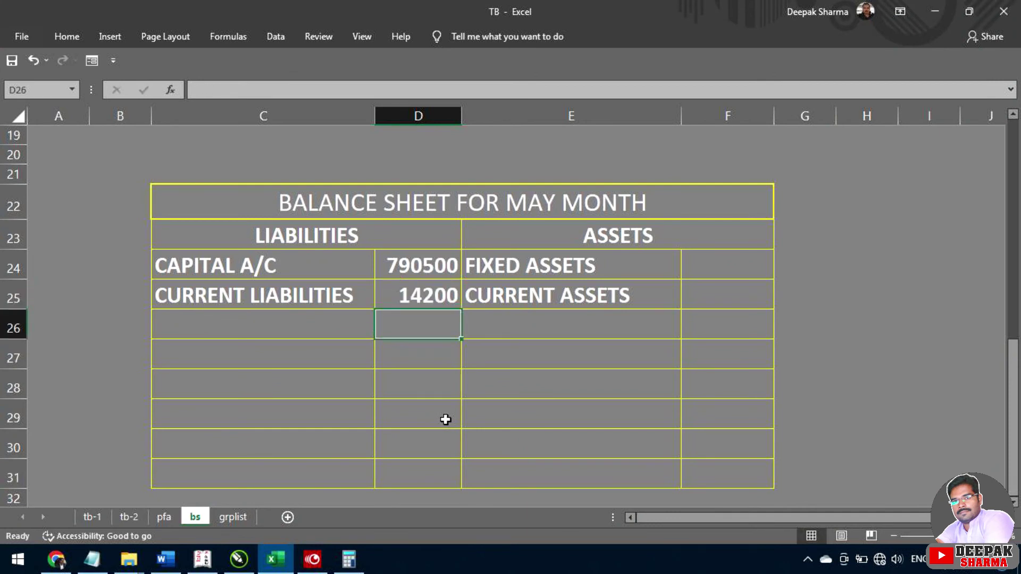
Step: Look up fixed assets in the Tally trial balance and enter 65700 in F24 of the May balance sheet in Excel
left_click(745, 268)
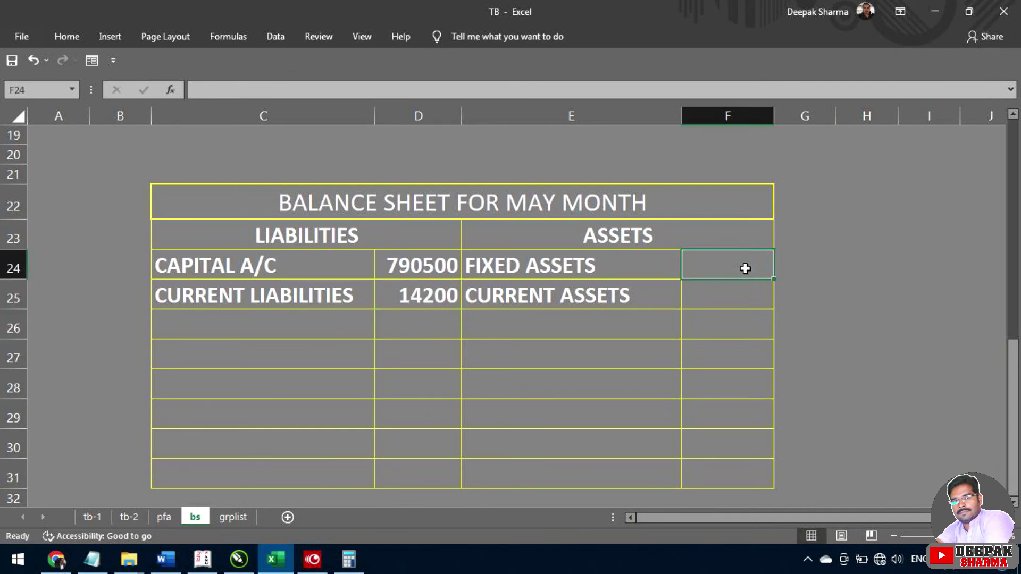
left_click(211, 560)
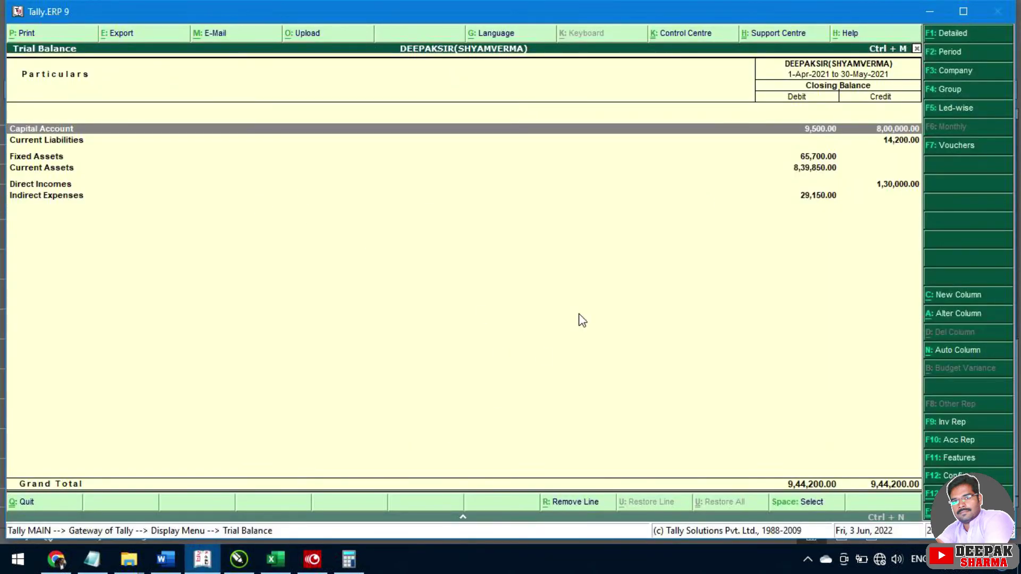
left_click(277, 560)
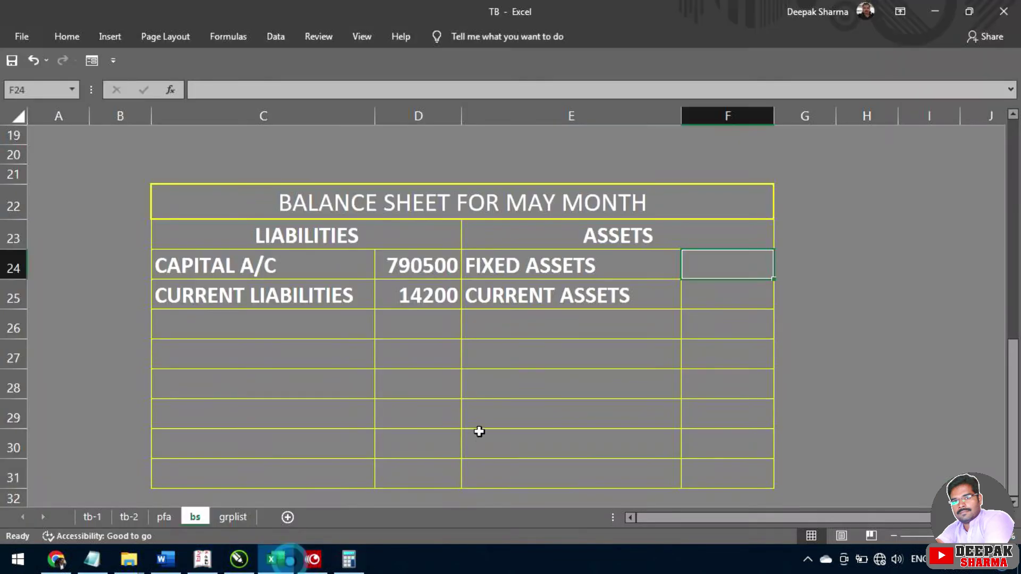
type("6570")
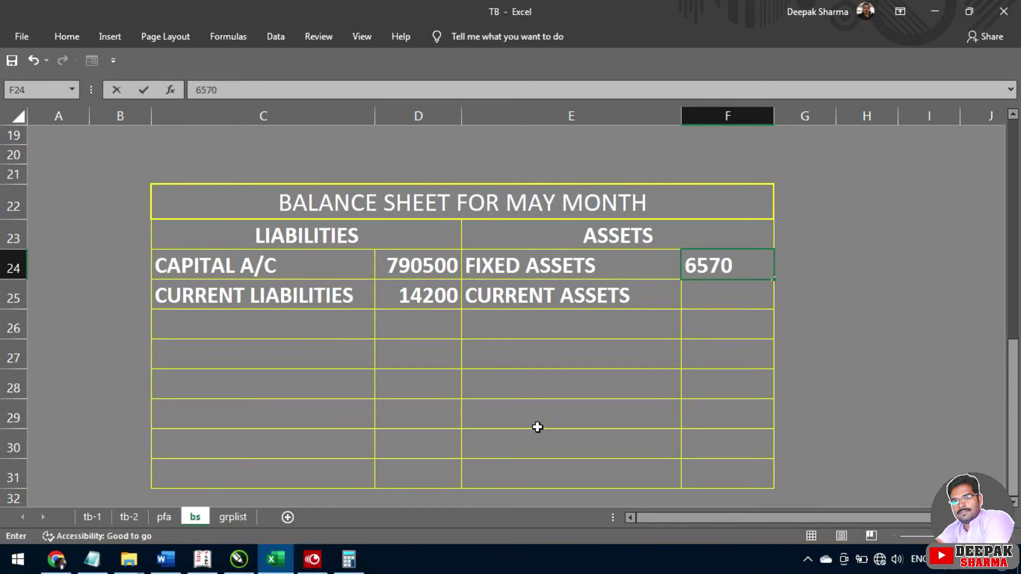
type("0")
key("Return")
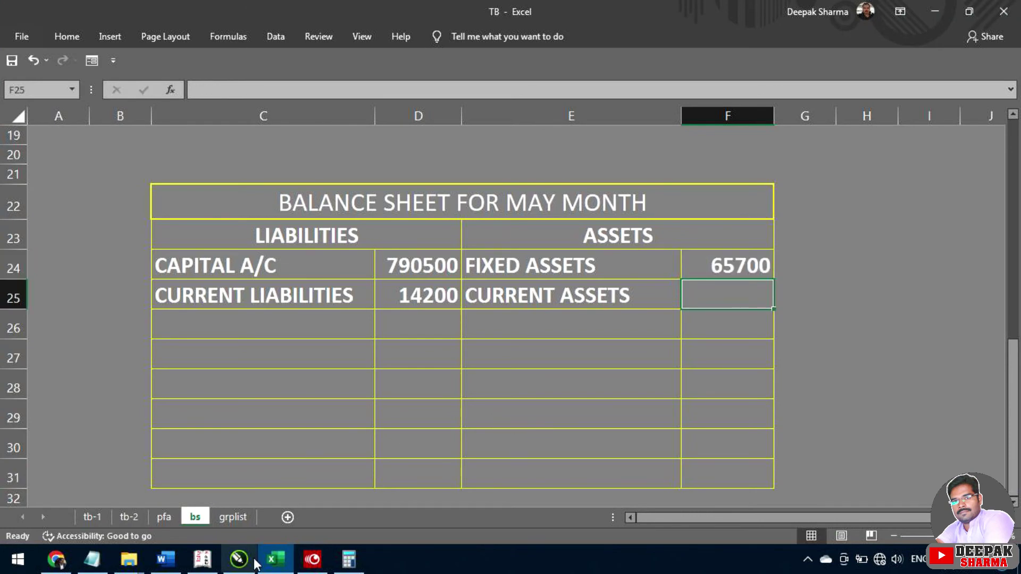
Step: Look up current assets in the Tally trial balance and enter 839850 in F25 of the Excel sheet
left_click(202, 559)
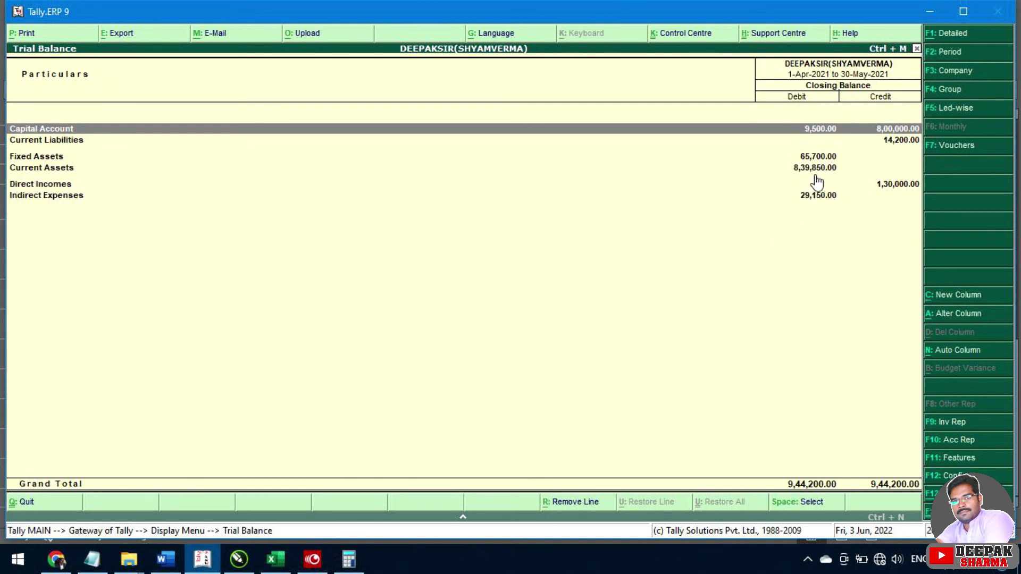
left_click(275, 559)
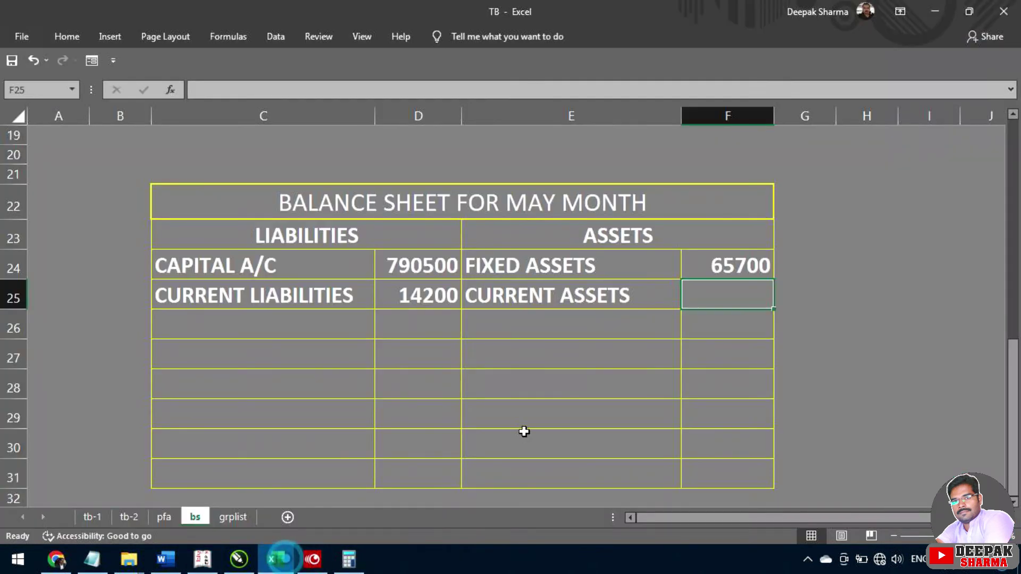
type("839")
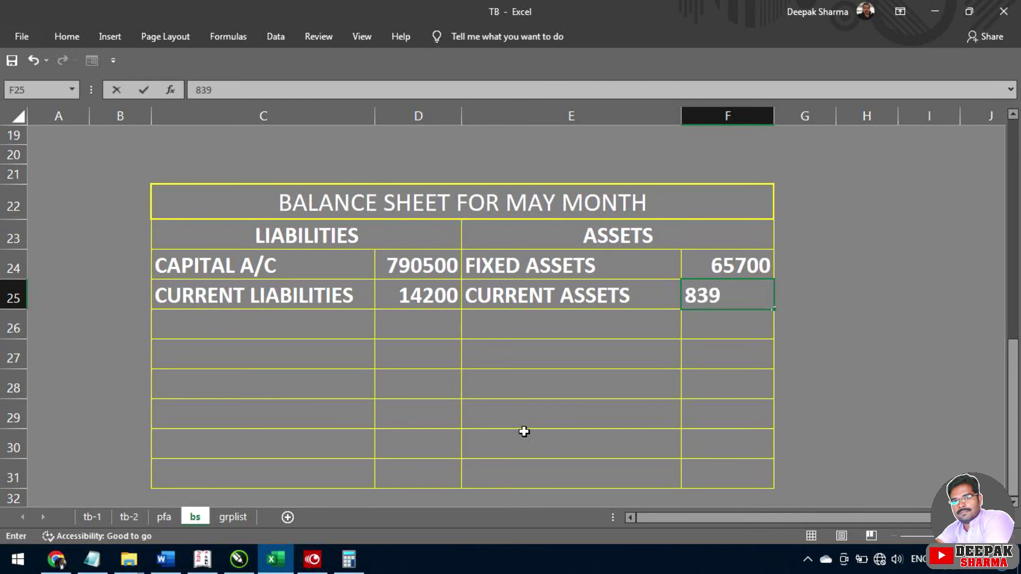
type("850")
key("Return")
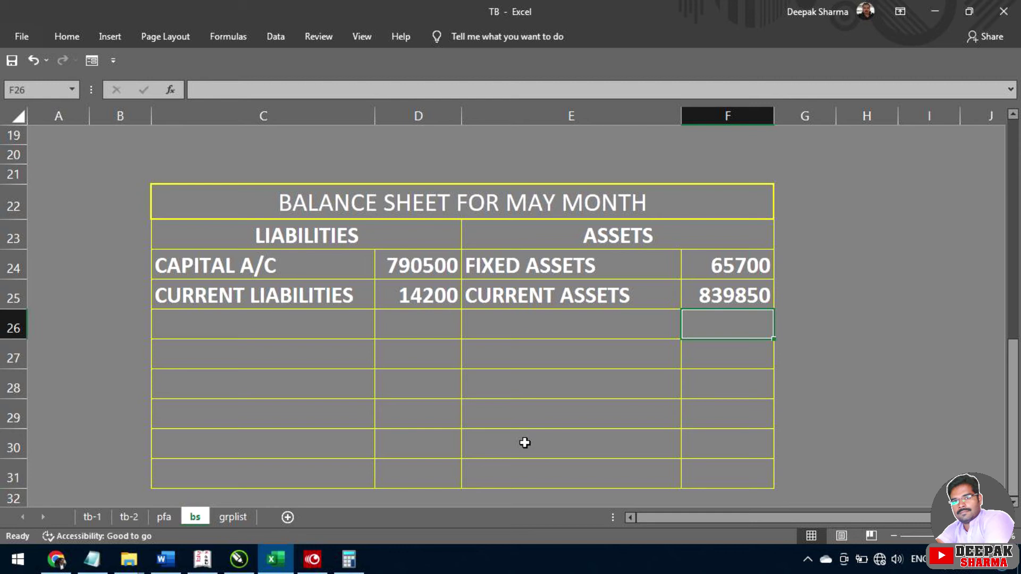
Step: Examine the income, expenses and net profit of the PROFIT & LOSS A/C on the pfa sheet
left_click(167, 516)
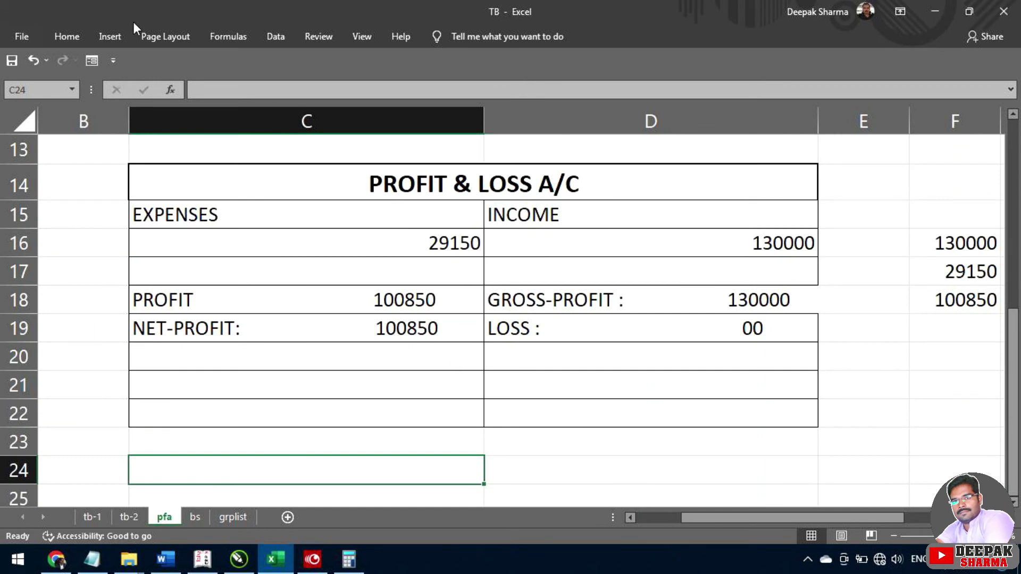
left_click(764, 235)
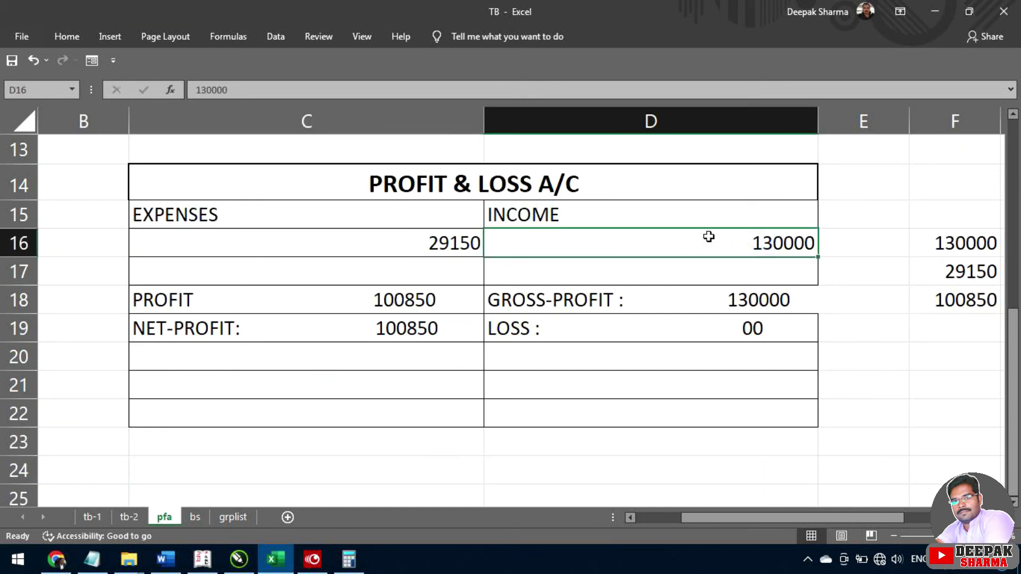
left_click(446, 243)
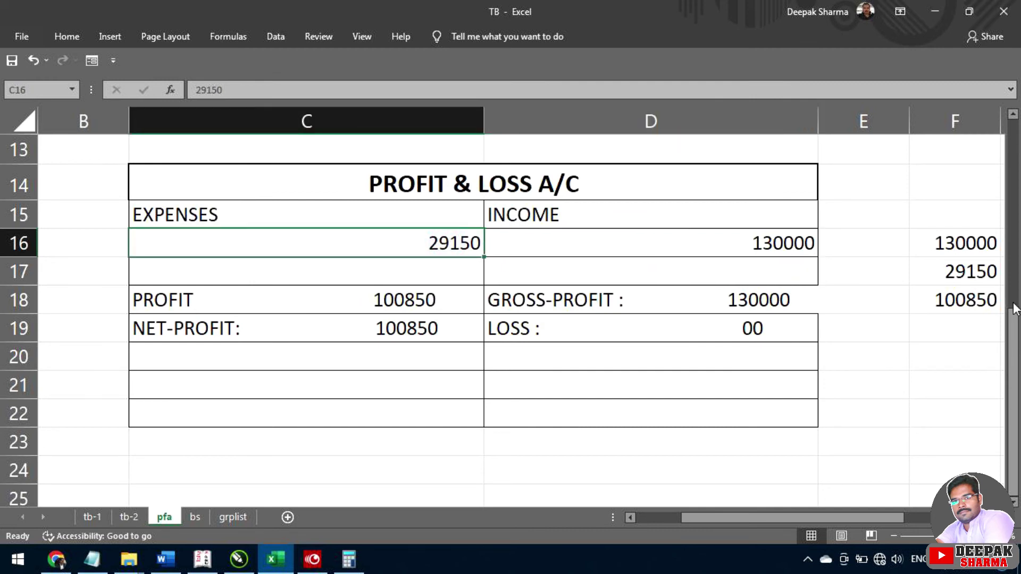
left_click(945, 304)
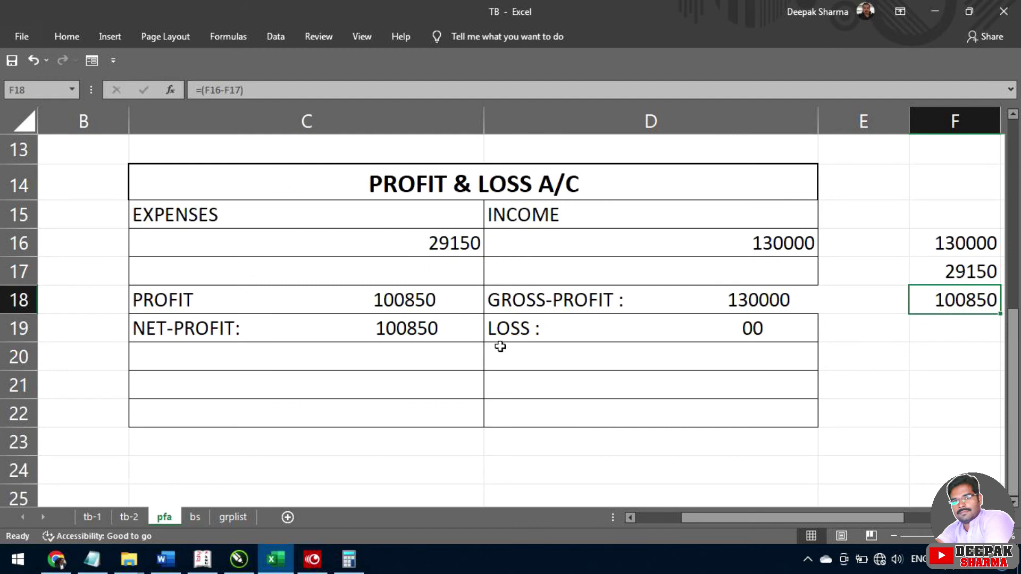
left_click(441, 335)
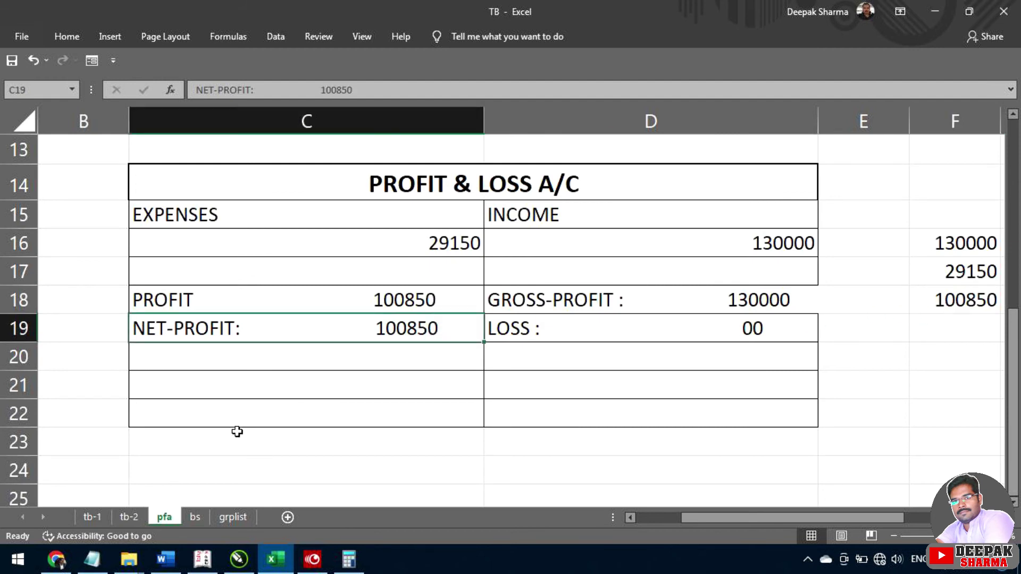
Step: Return to the bs sheet and enter the label PROFIT & LOSS in C27 with the amount 100850 in D27
mouse_move(271, 561)
left_click(198, 515)
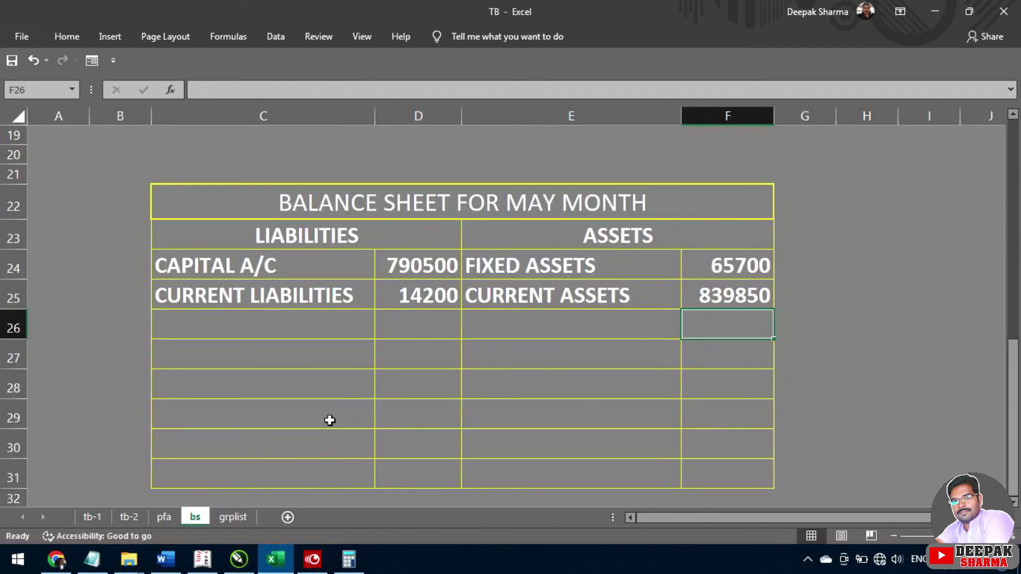
left_click(278, 354)
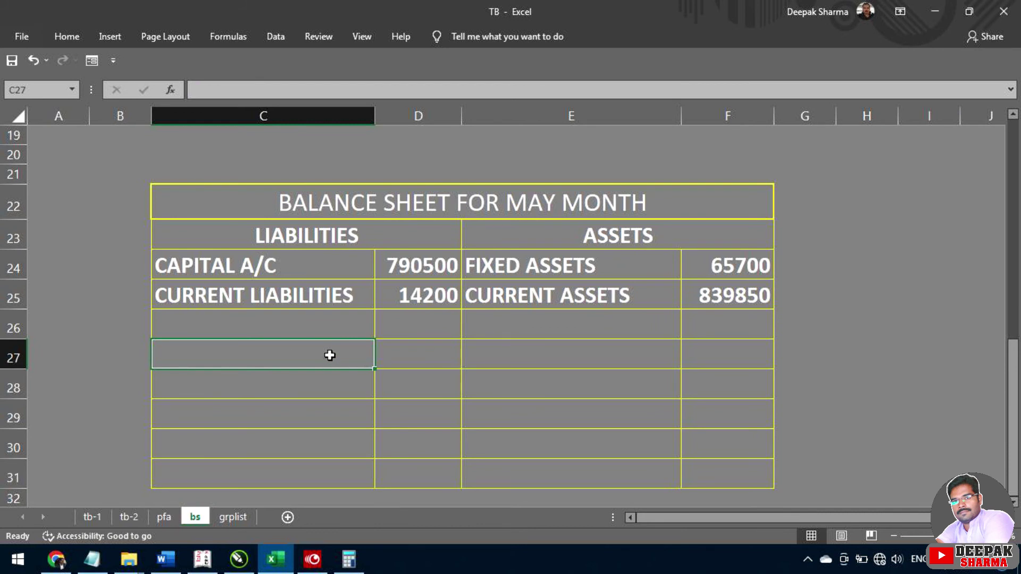
type("PROFIT")
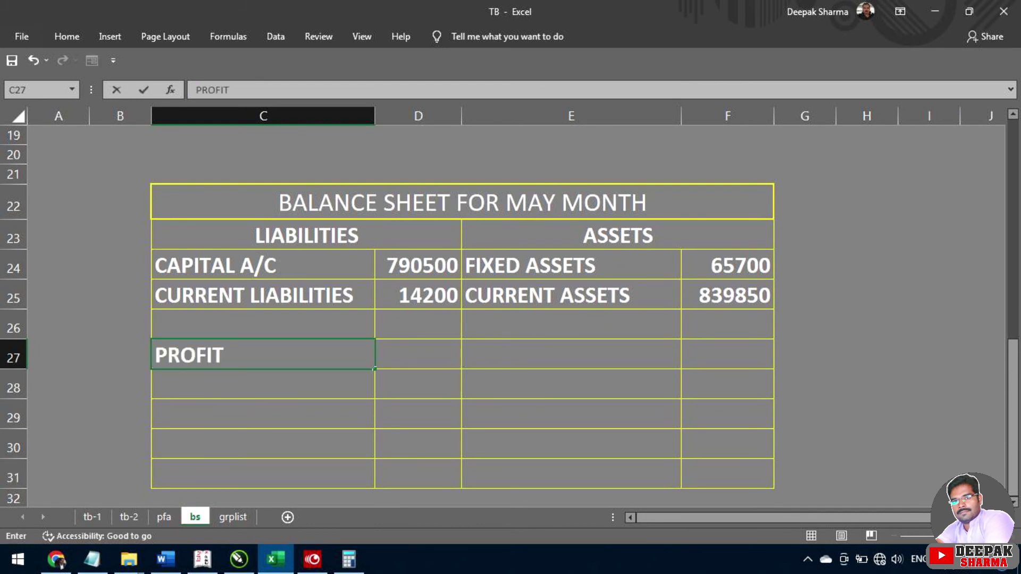
type(" & LOSS")
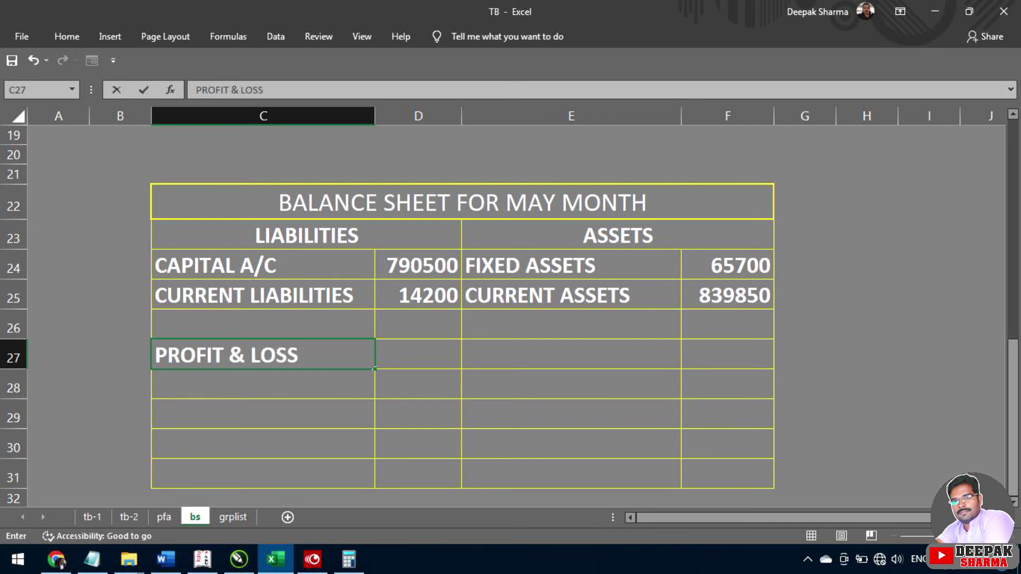
key("Tab")
type("10")
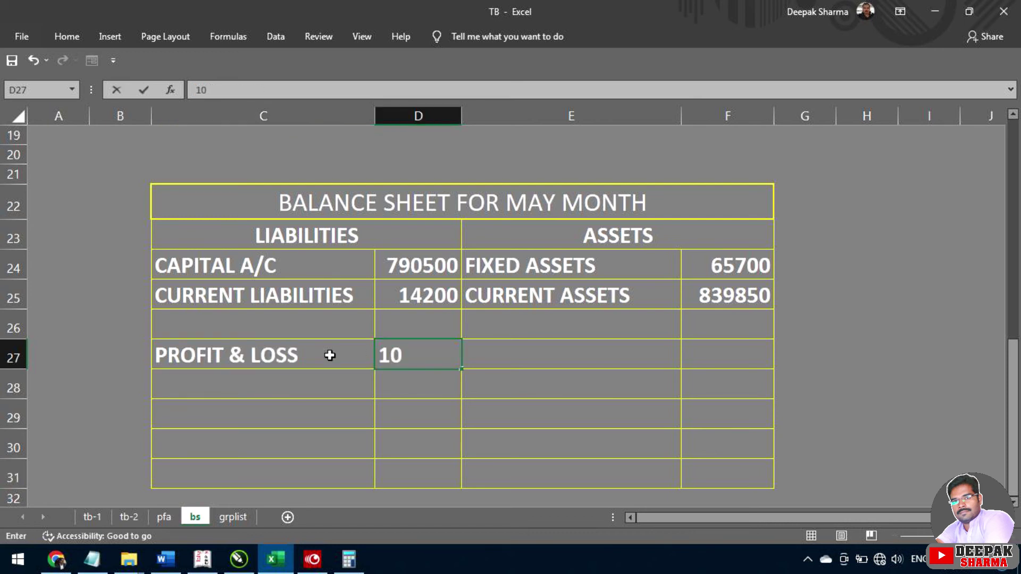
type("8500")
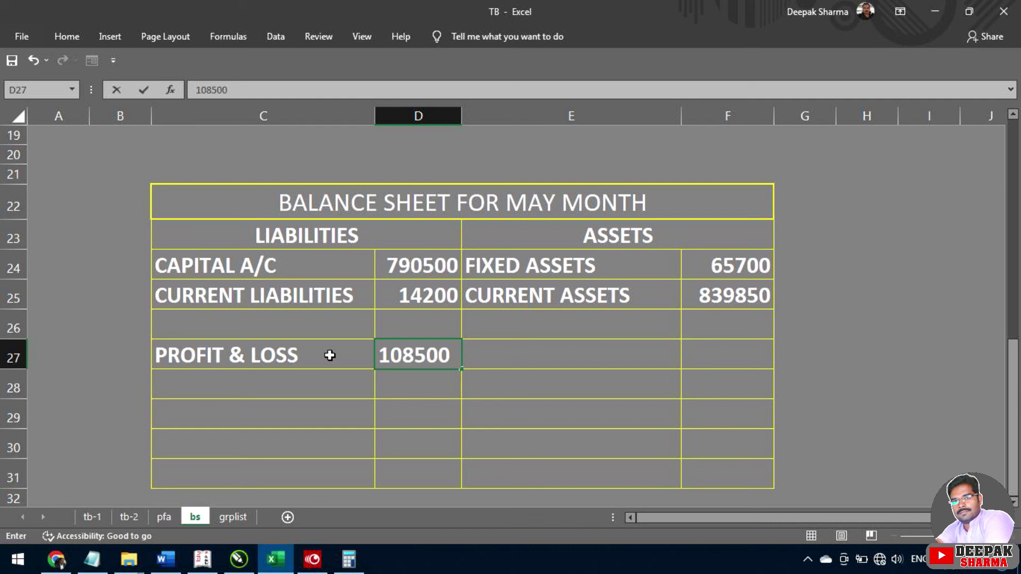
key("BackSpace")
left_click(402, 354)
type("0")
left_click(396, 396)
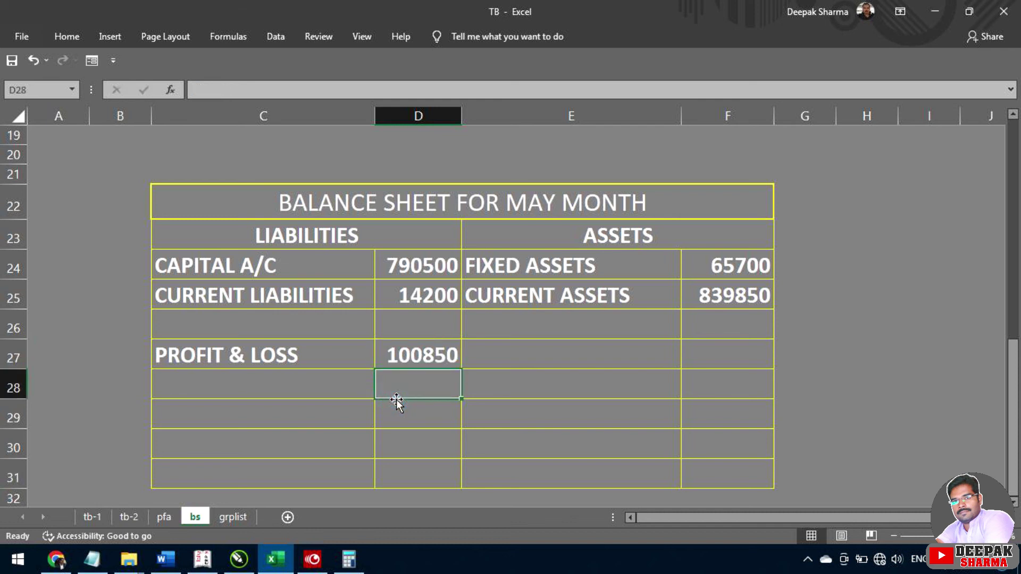
Step: Enter the label GRAND TOTAL in C30 and total the May liabilities in D30 with a SUM of D24:D27
left_click(321, 444)
type("GR")
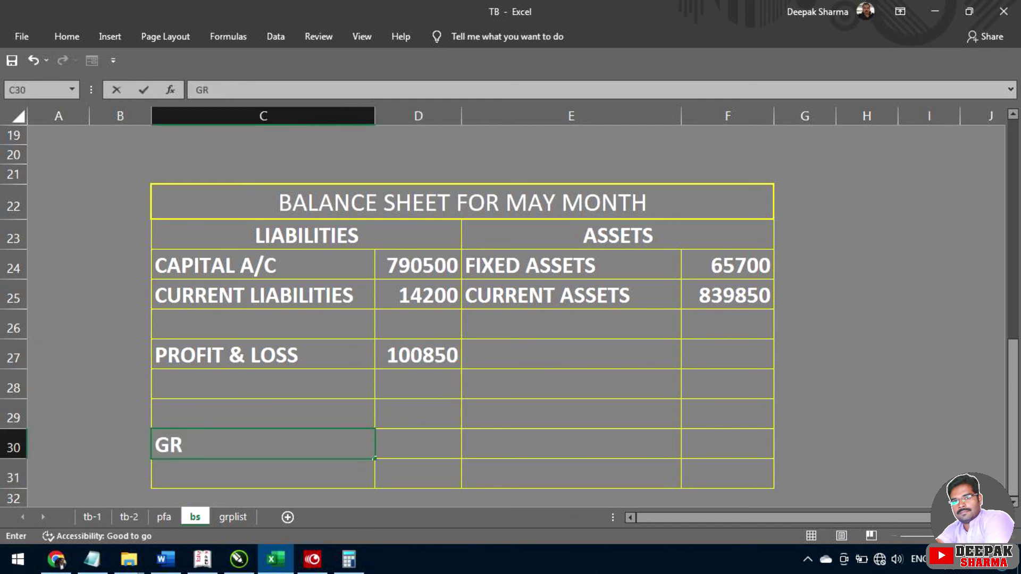
type("AND TOTAL")
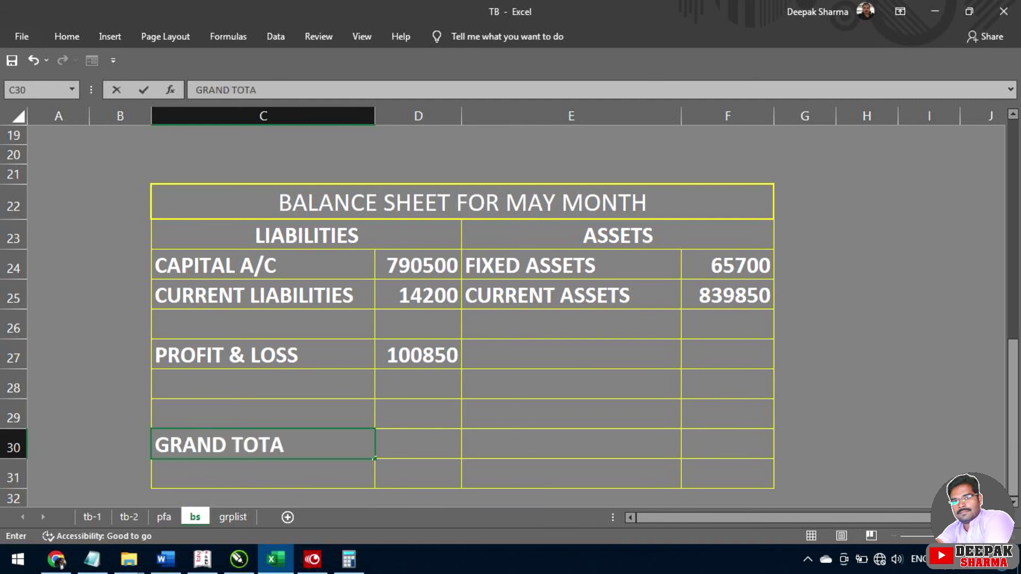
key("Tab")
type("=")
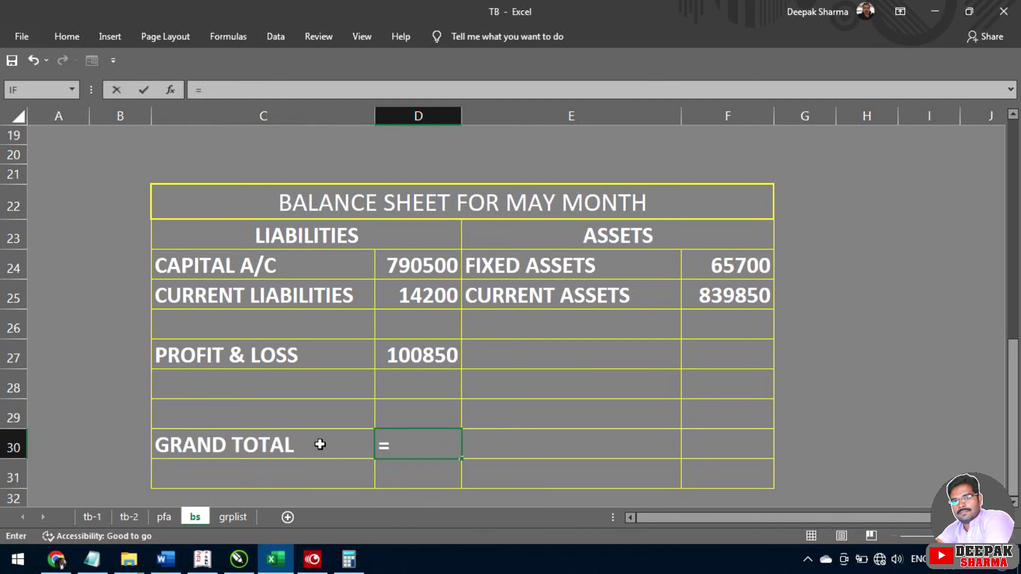
type("SUM(")
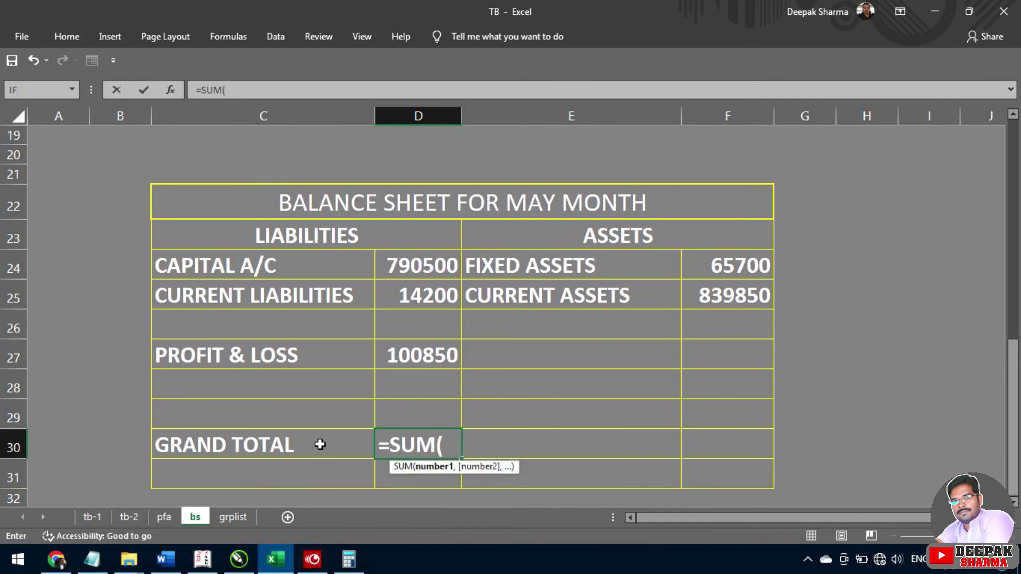
left_click_drag(405, 271, 405, 351)
type(")")
key("Return")
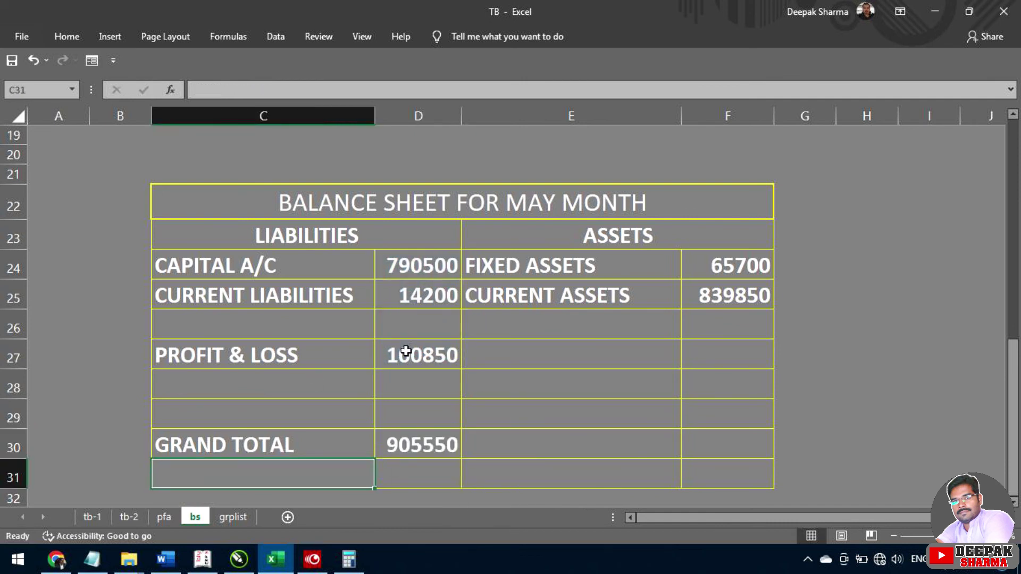
Step: Total the May assets in F30 of the balance sheet with a SUM of F24:F25
left_click(624, 452)
left_click(700, 448)
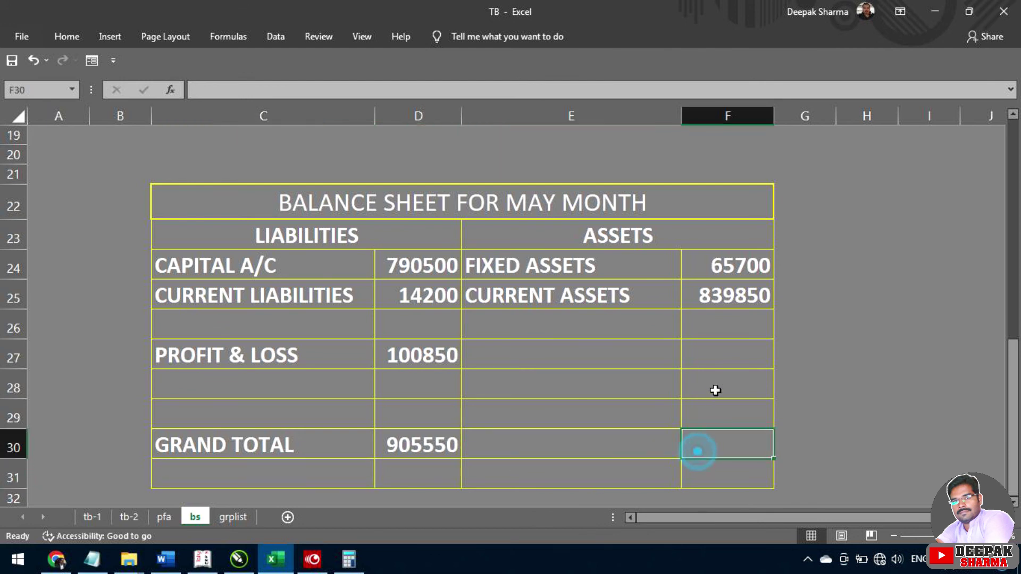
type("=")
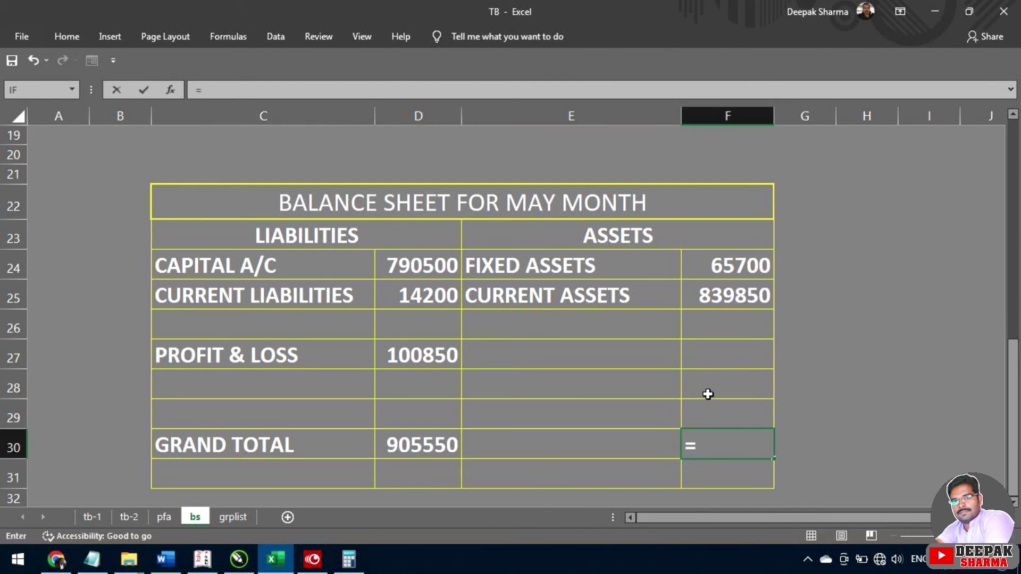
type("SUM(")
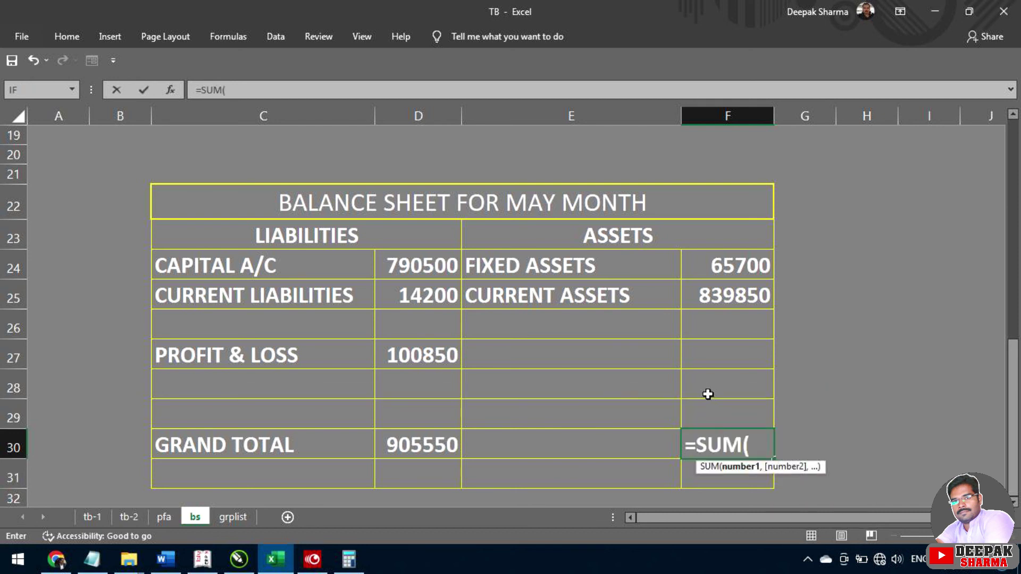
left_click_drag(709, 262, 710, 291)
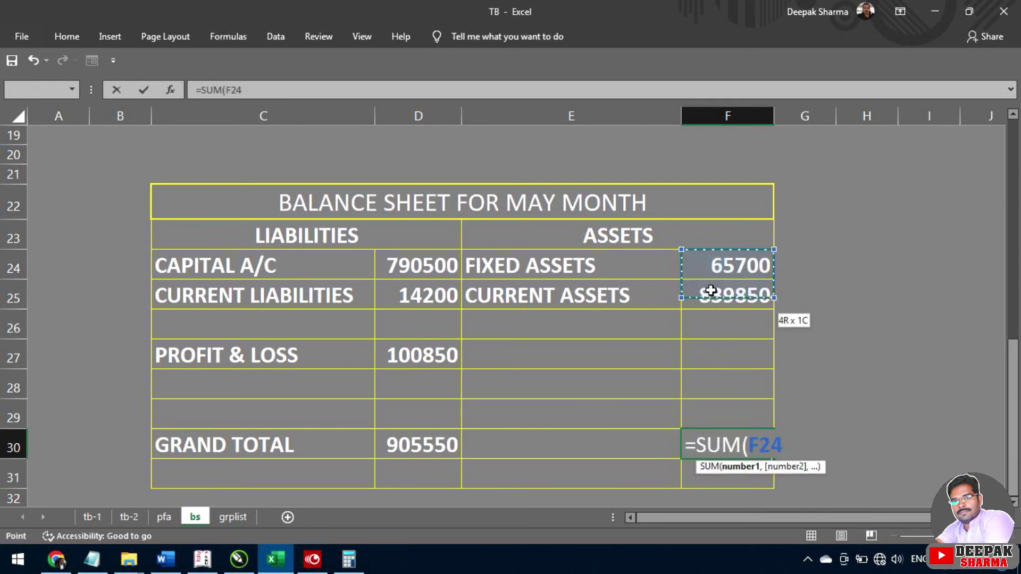
type(")")
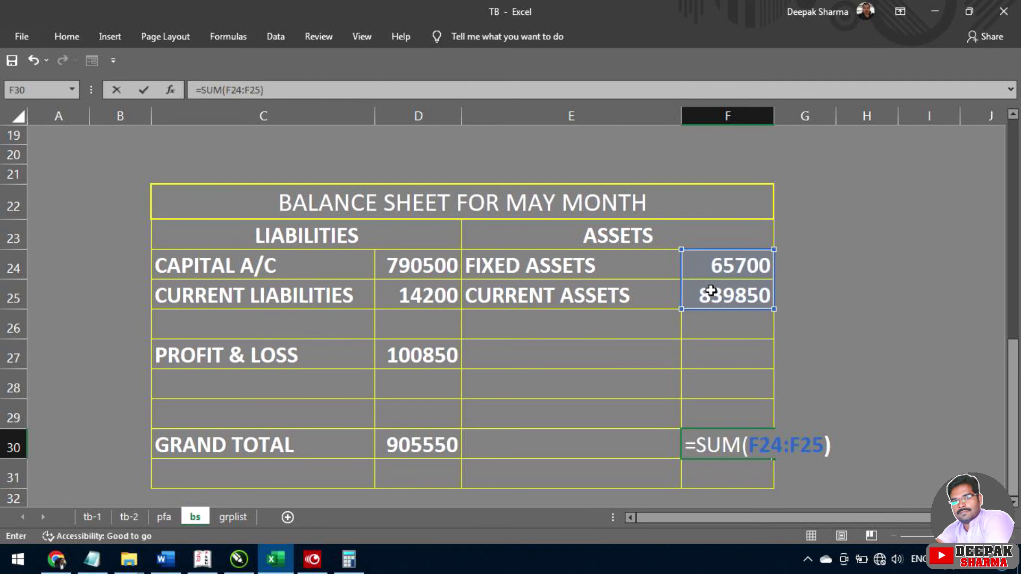
key("Return")
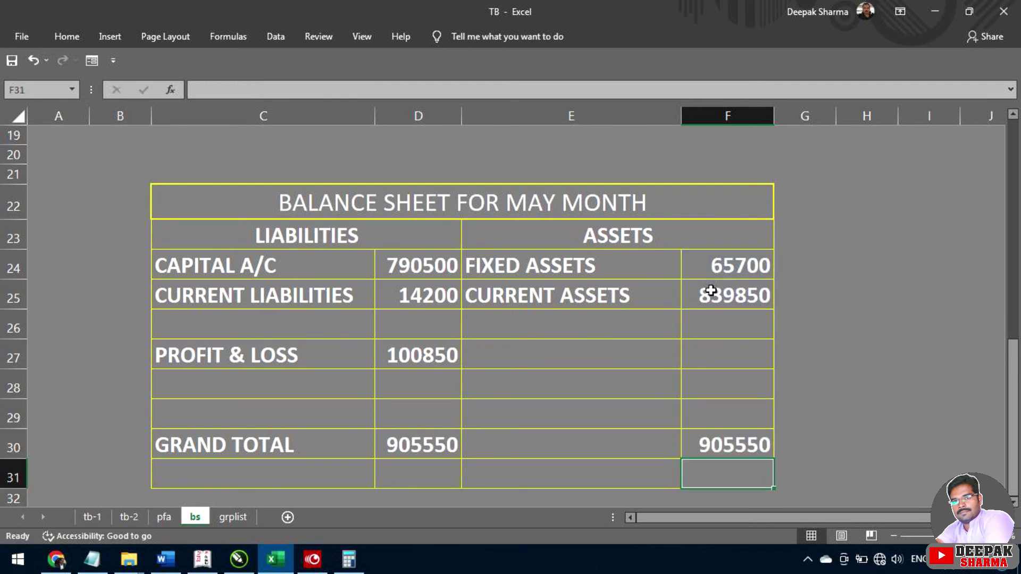